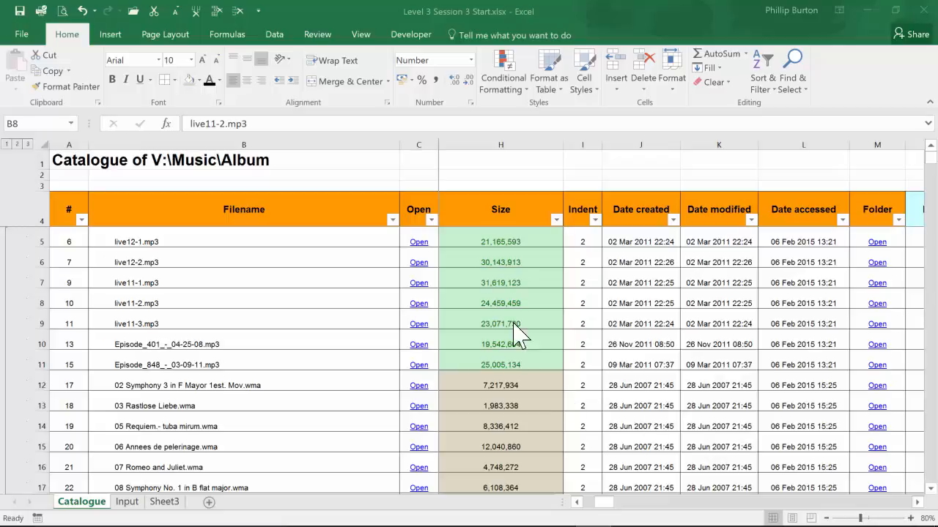
Clear the conditional formatting rules from the Size values in H5:H872.
click(541, 241)
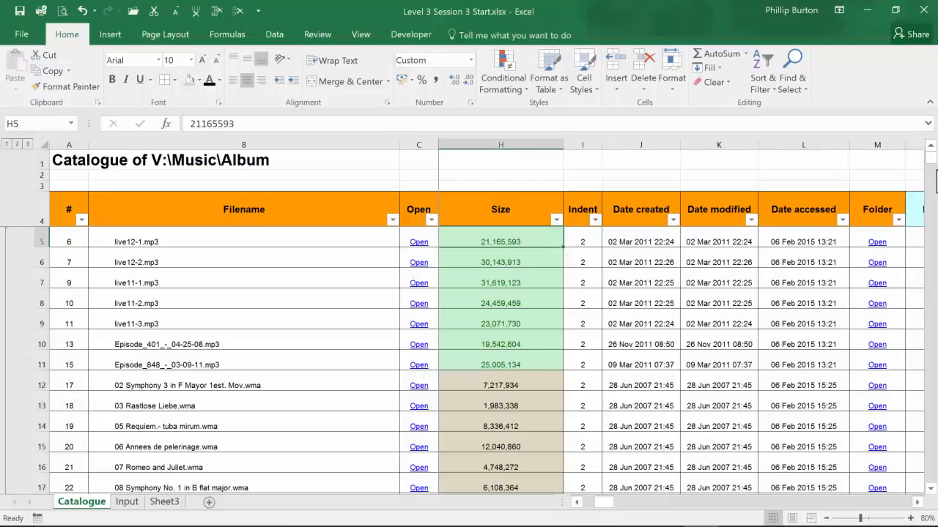
drag(930, 158, 782, 490)
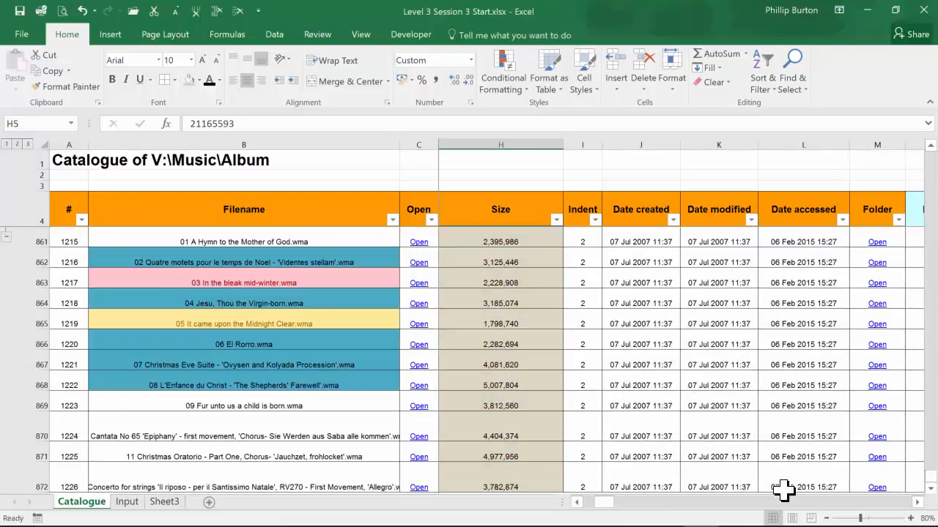
shift+click(532, 483)
click(503, 82)
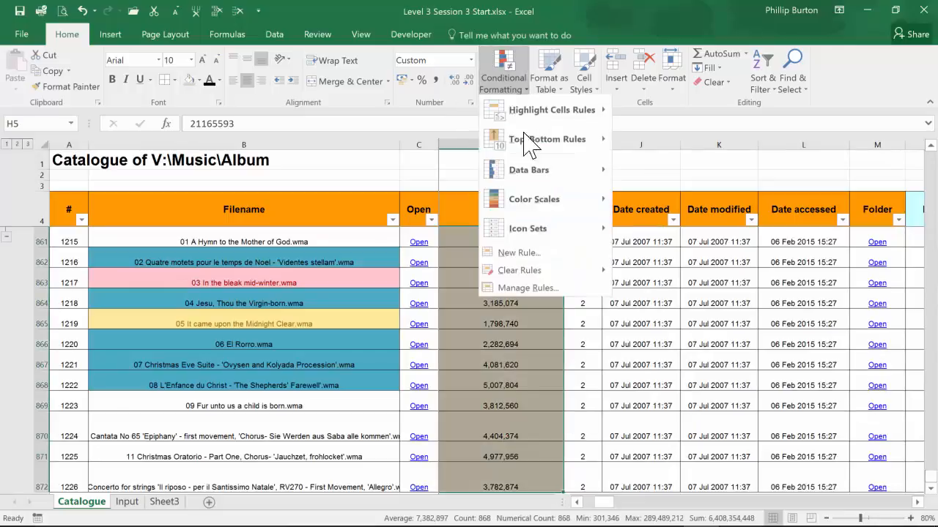
mouse_move(555, 269)
click(683, 271)
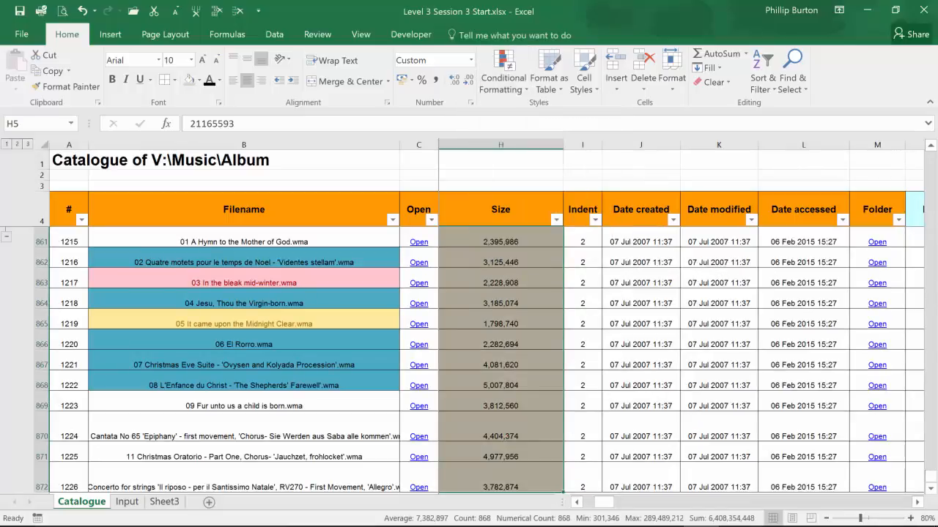
Remove the background fill from all the Size values in H5:H872.
click(499, 343)
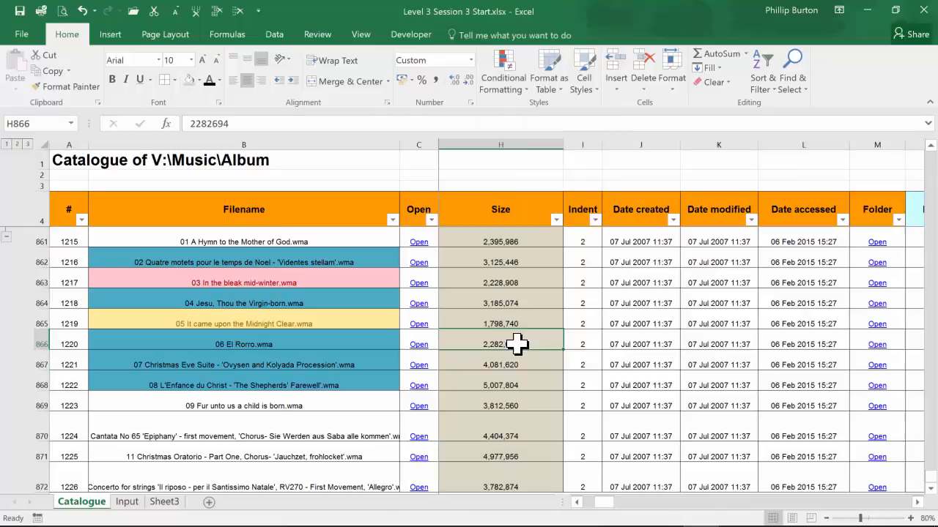
click(510, 485)
key(ctrl+shift+Up)
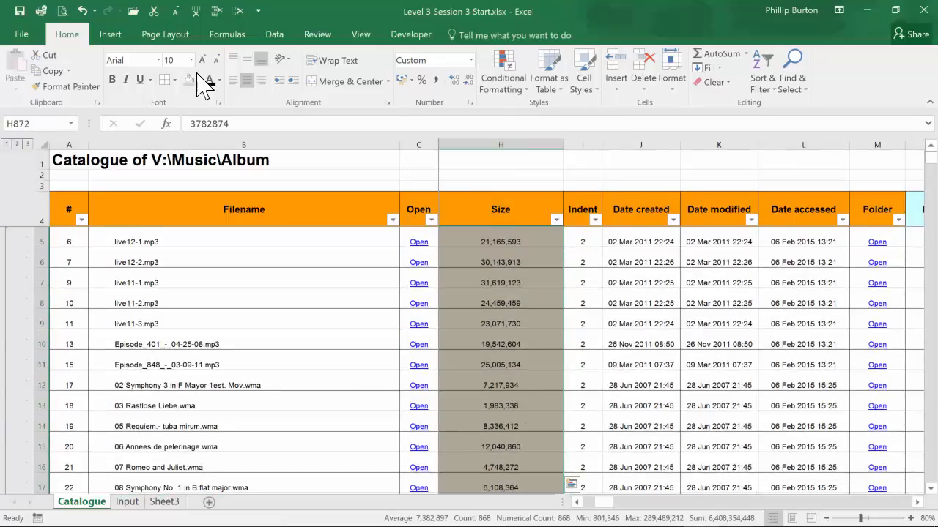
click(197, 79)
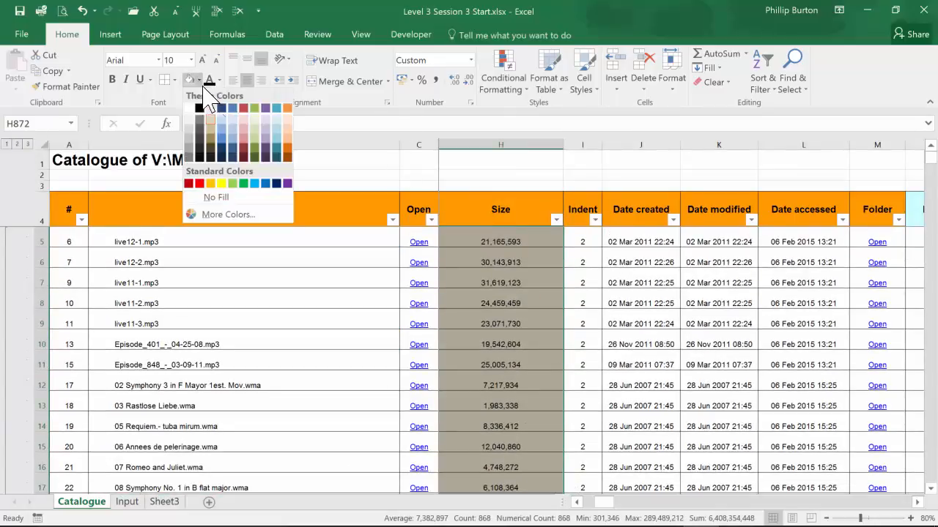
click(194, 196)
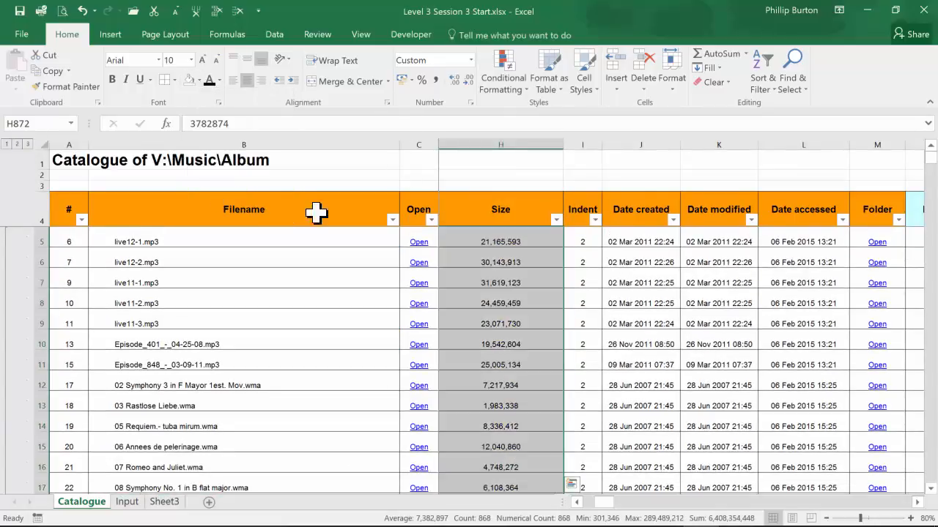
Apply red gradient-fill data bars to the Size values in H5:H872.
click(506, 82)
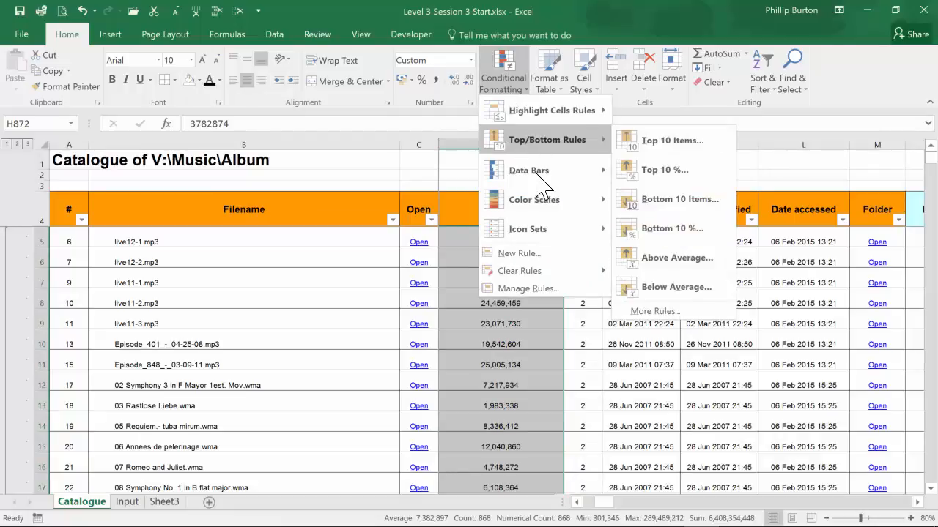
mouse_move(541, 181)
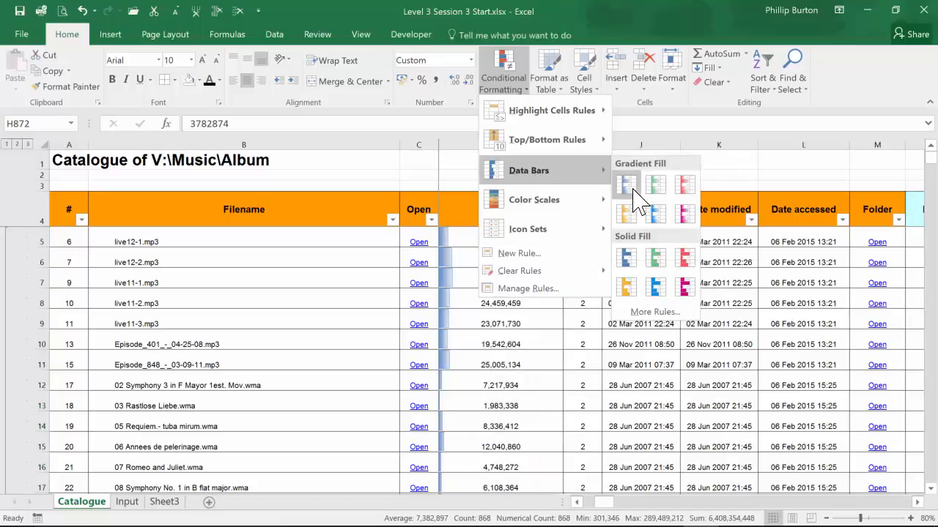
click(690, 188)
click(513, 277)
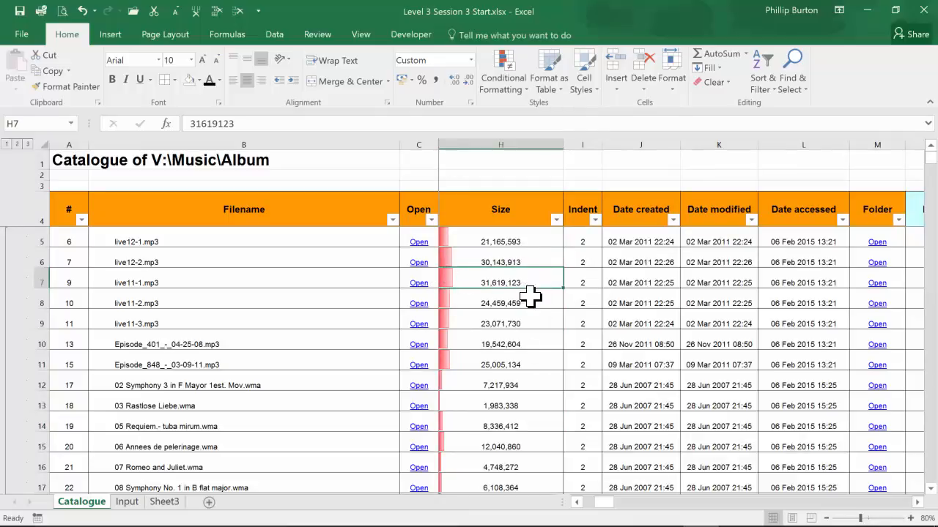
Find the outlier with the longest data bar, a mad world, my masters.m4b in row 109, and set its size to 28948921.
key(Down)
key(Down)
key(Down)
key(Down)
key(Down)
key(Down)
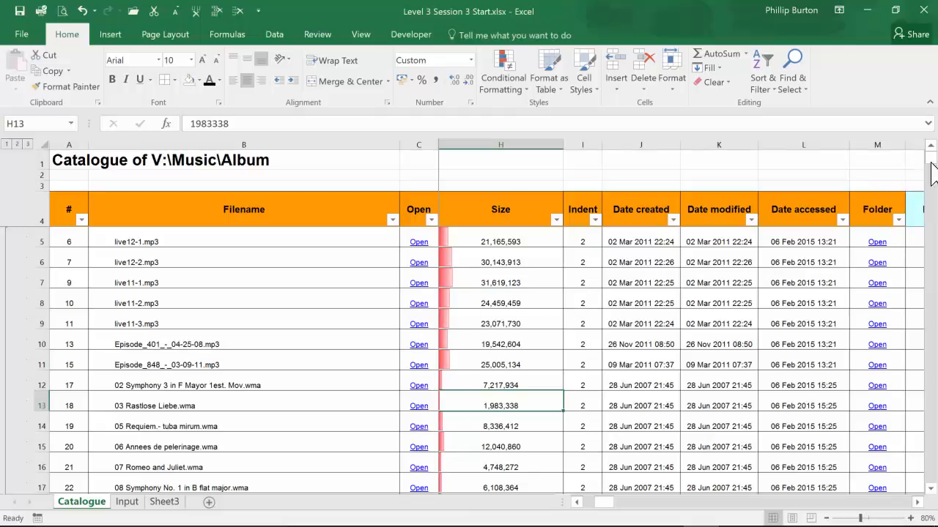
drag(935, 167, 927, 199)
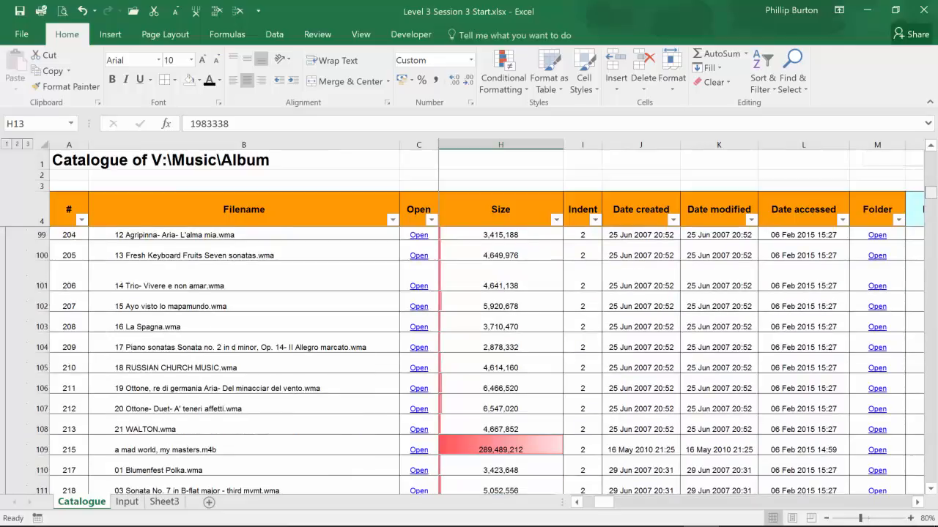
click(530, 448)
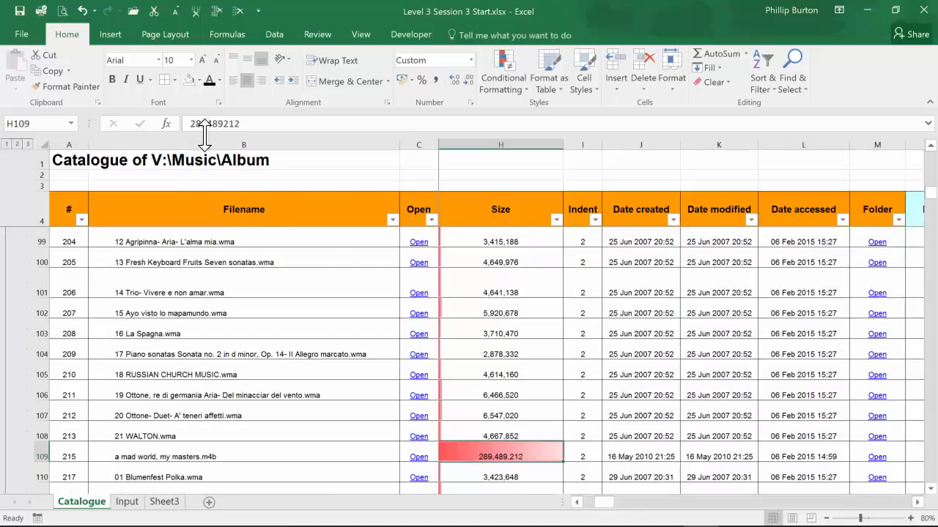
click(244, 124)
key(Return)
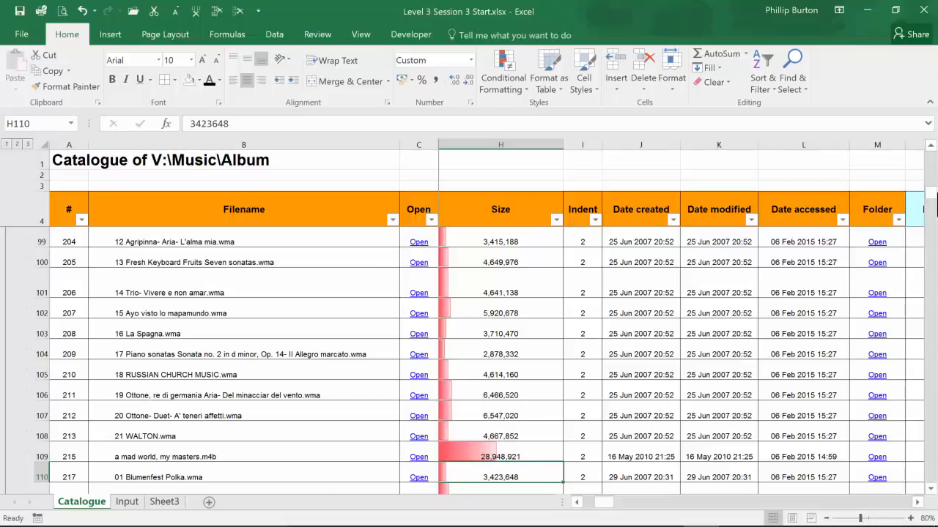
Set the size of 38 Episode 38_ Fraggles Are Gonna Wr.mp3 in row 612 to 6237515.
drag(930, 194, 926, 387)
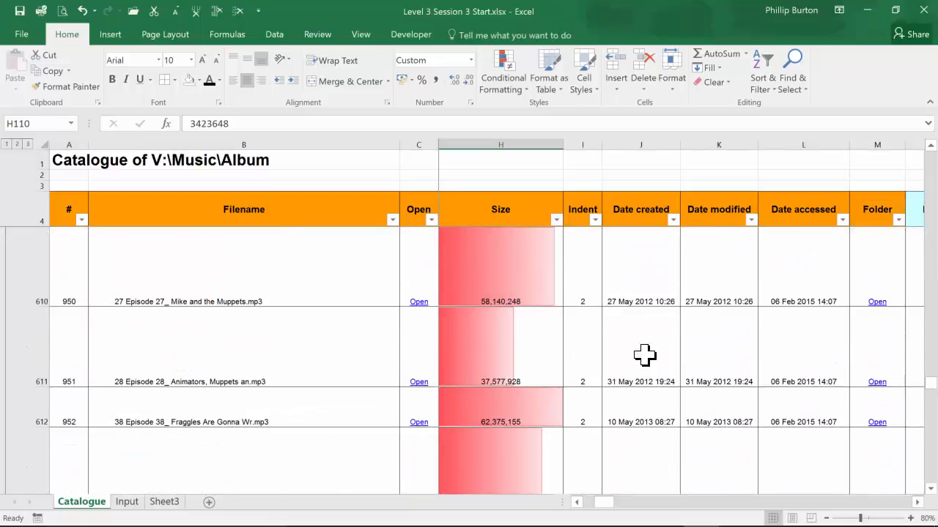
click(525, 414)
click(308, 126)
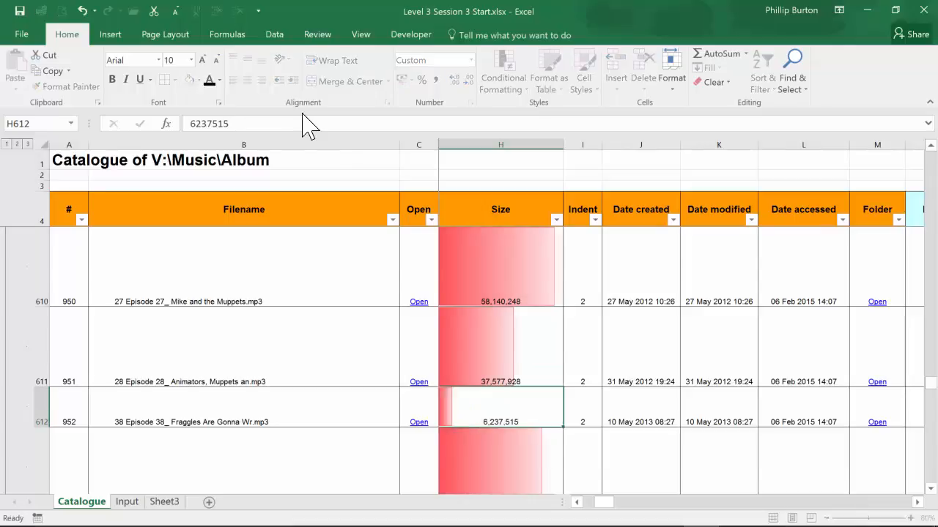
key(Return)
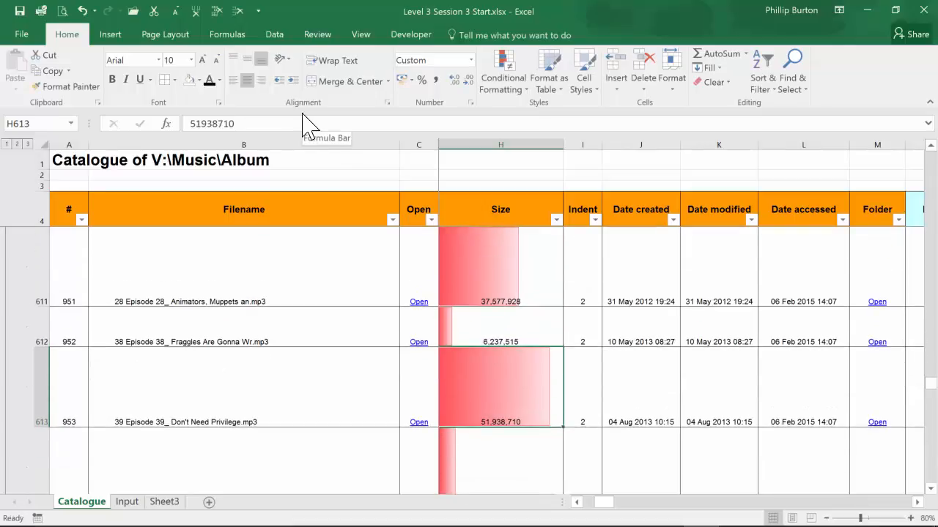
Compare the rescaled bars further along the Size column and preview other data bar styles on the Charm2-1.wma size in H647.
drag(932, 400, 932, 317)
click(502, 73)
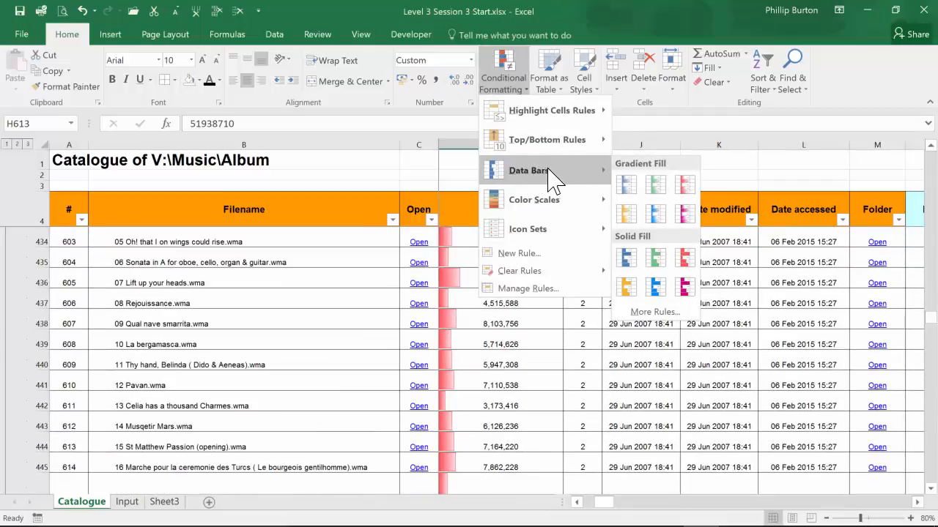
click(508, 363)
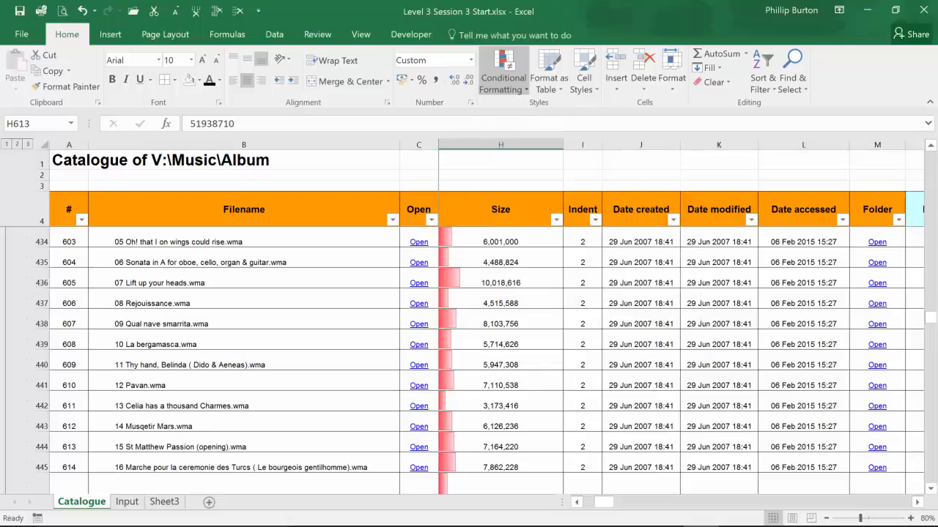
drag(931, 318, 929, 386)
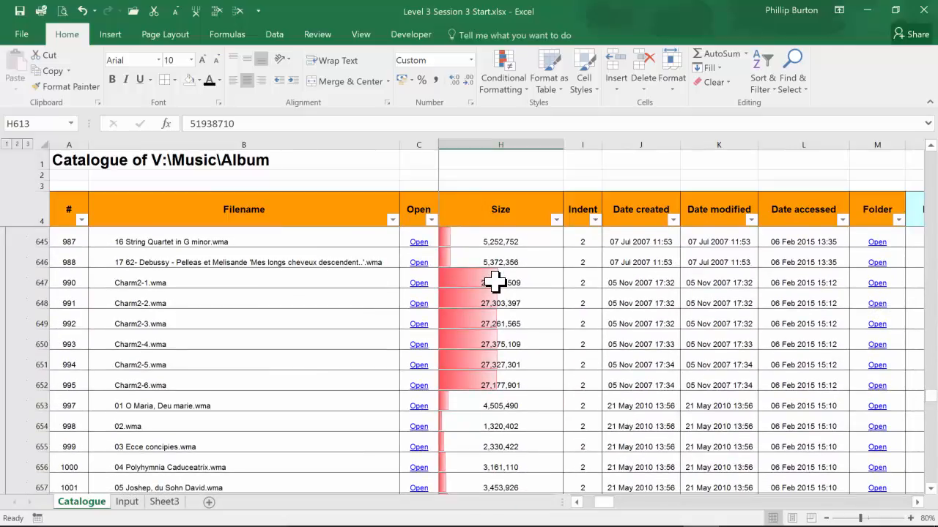
click(511, 281)
click(503, 72)
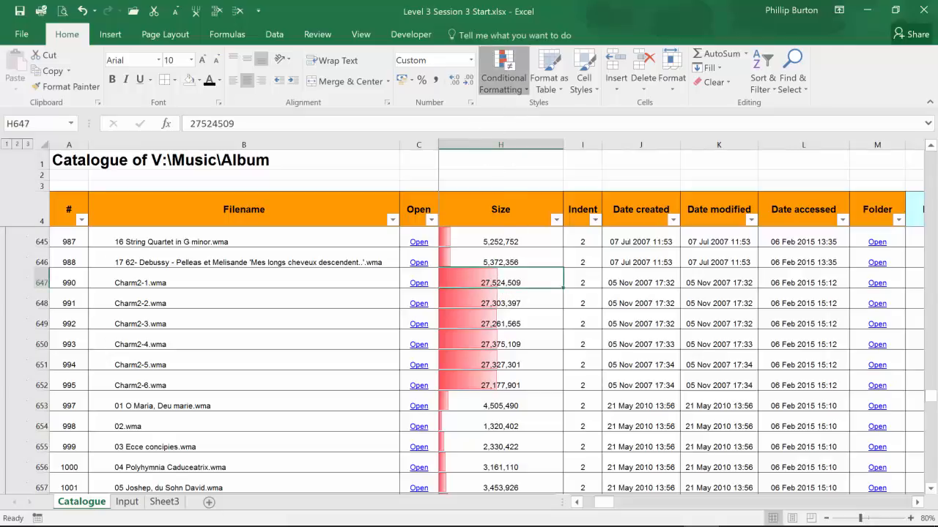
mouse_move(540, 174)
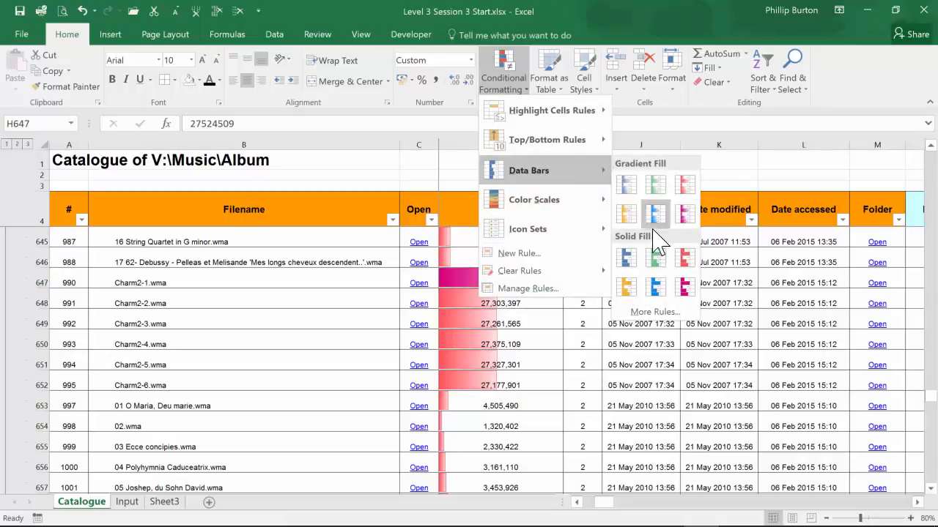
click(526, 339)
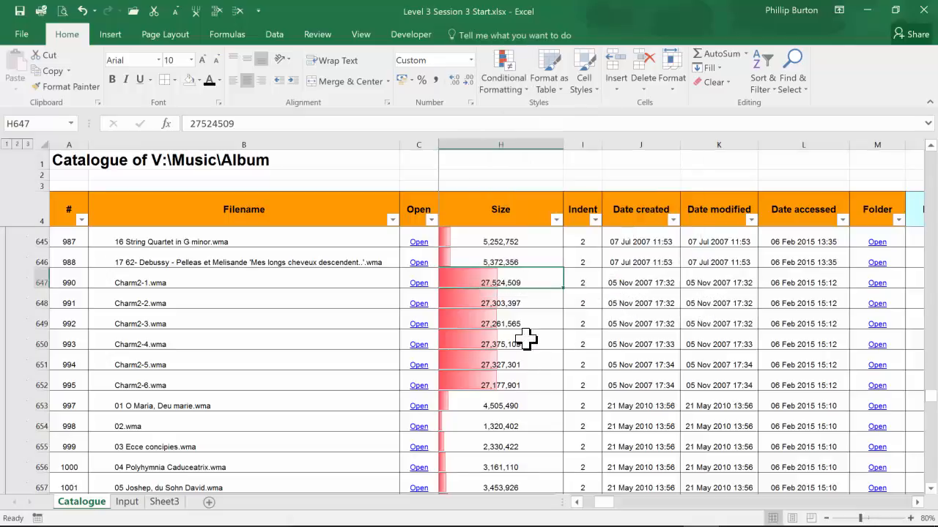
Select all the Size values in H5:H872 and preview the solid and gradient data bar fills on them.
click(504, 242)
click(512, 216)
key(Down)
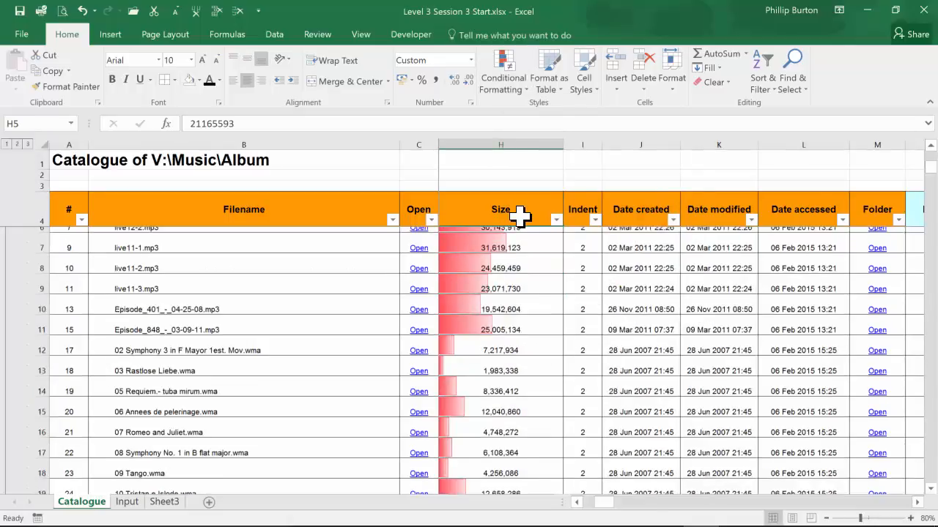
scroll(922, 466, down, 20)
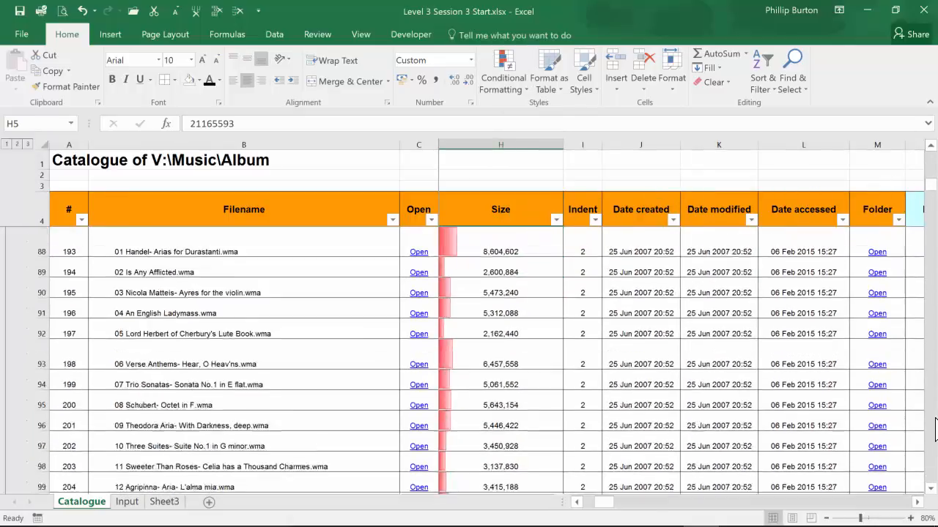
scroll(924, 476, down, 20)
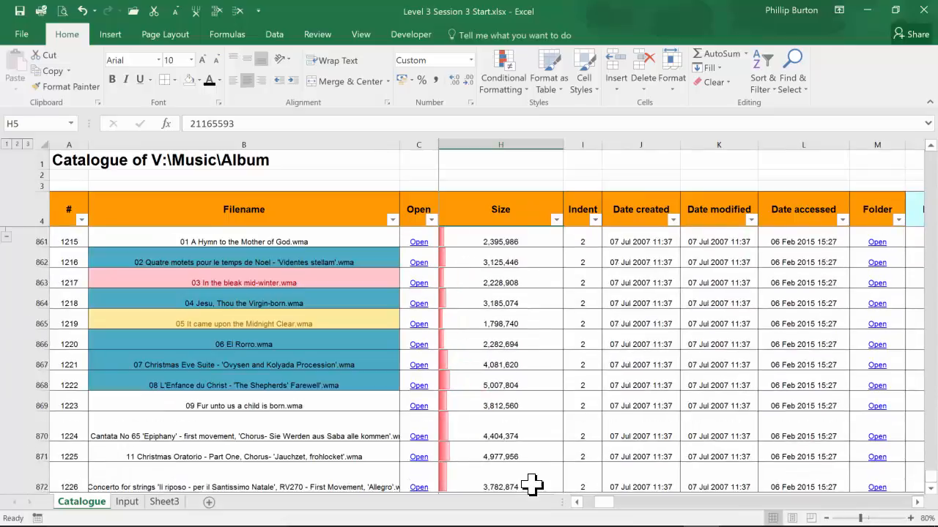
shift+click(532, 486)
click(515, 89)
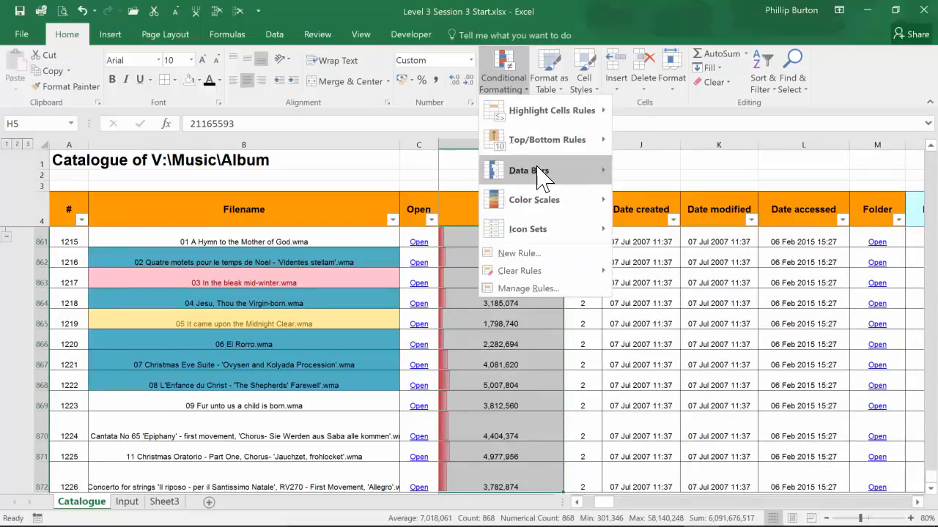
mouse_move(537, 174)
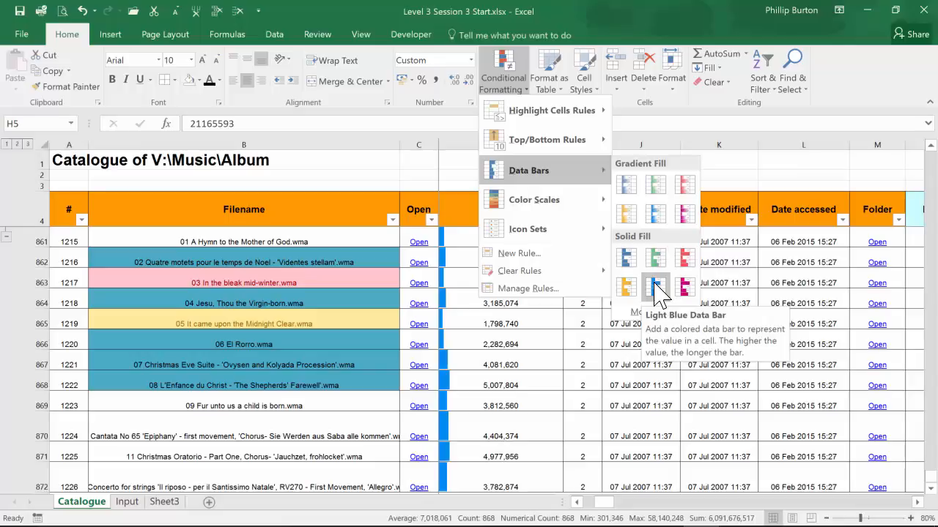
scroll(665, 215, up, 4)
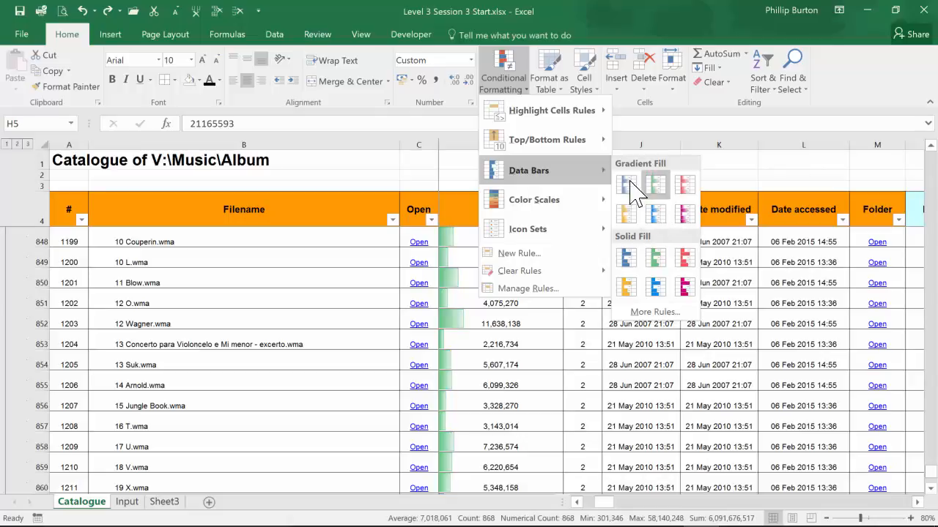
Create a custom data bar rule for the selected Size values with a gradient fill in the lightest theme orange.
click(665, 314)
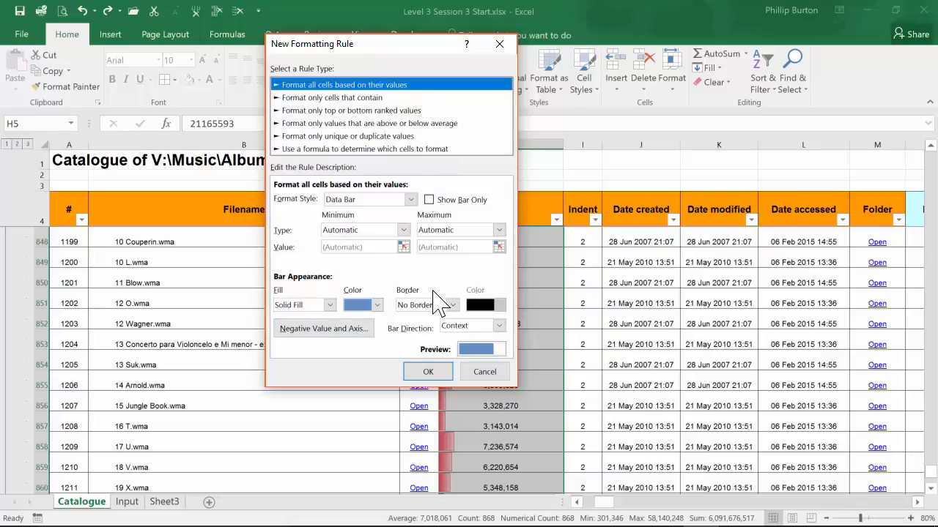
click(330, 306)
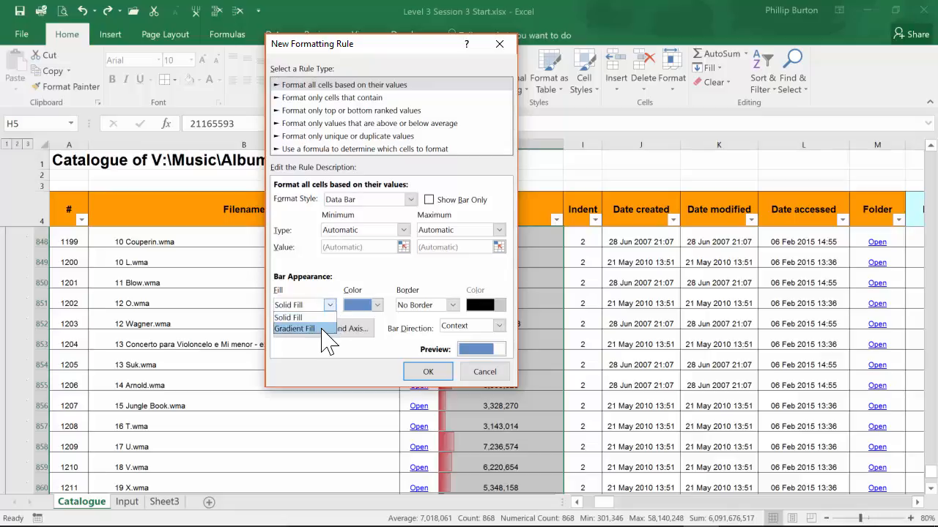
click(323, 330)
click(370, 306)
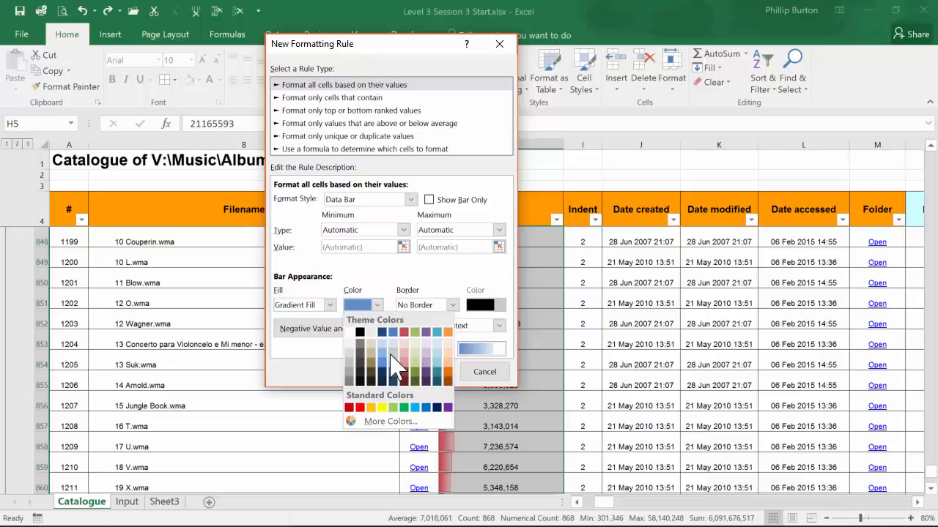
click(448, 343)
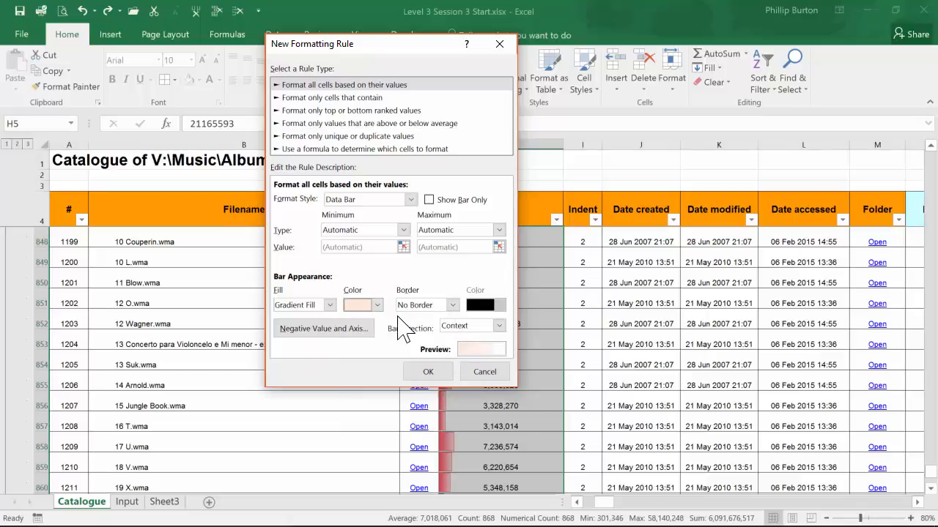
click(428, 370)
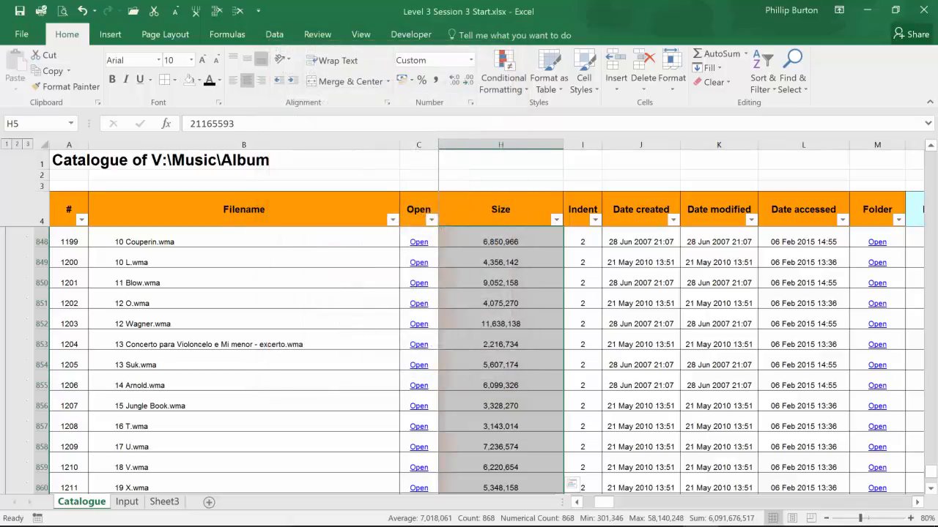
Create a custom data bar rule for the Size values in H5:H872 with a gradient fill in a darker theme orange.
click(505, 343)
click(506, 324)
click(513, 209)
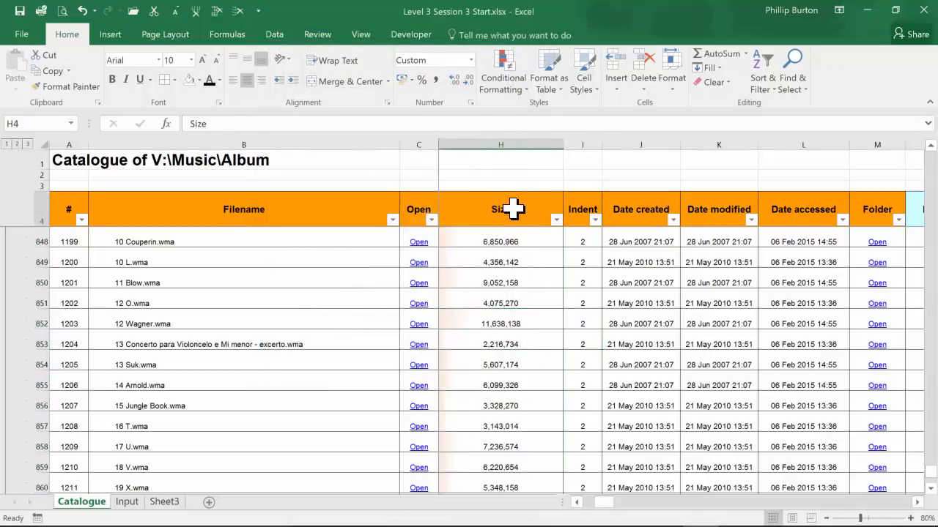
key(Down)
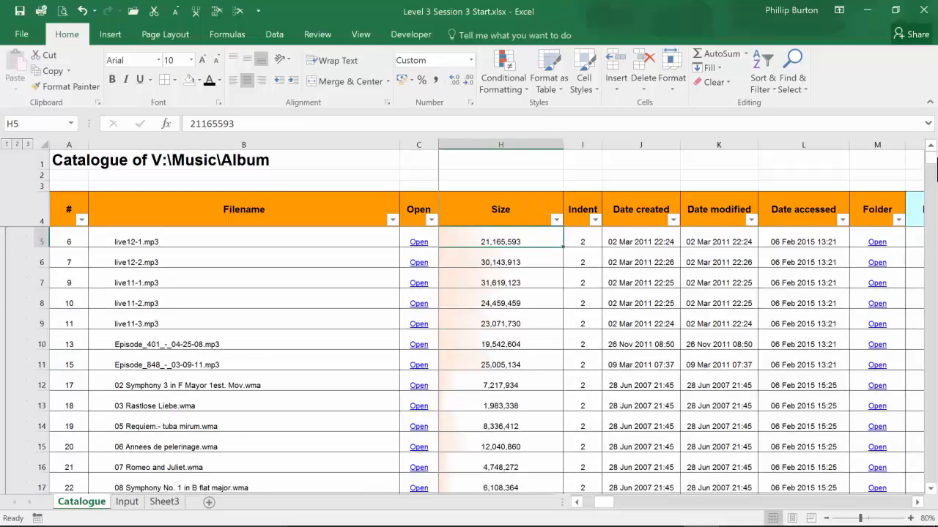
drag(931, 161, 930, 476)
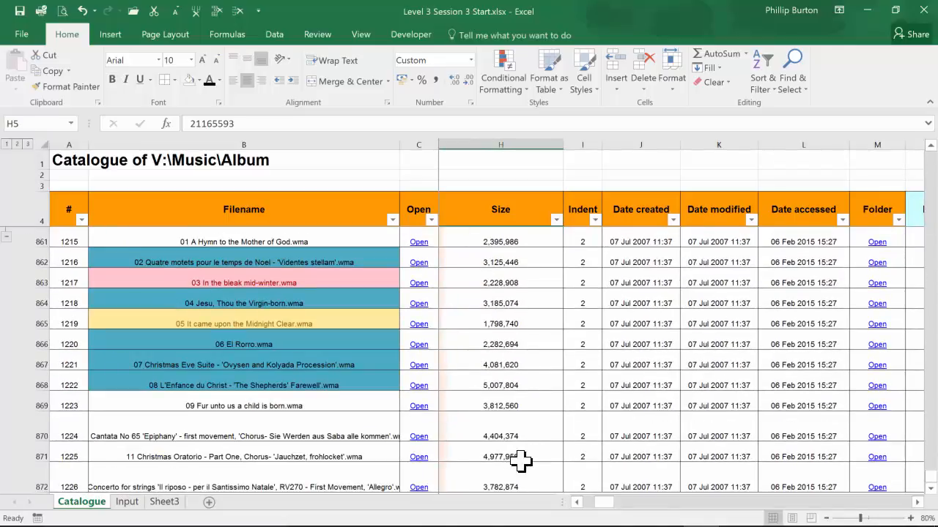
key(ctrl+shift+Down)
click(502, 81)
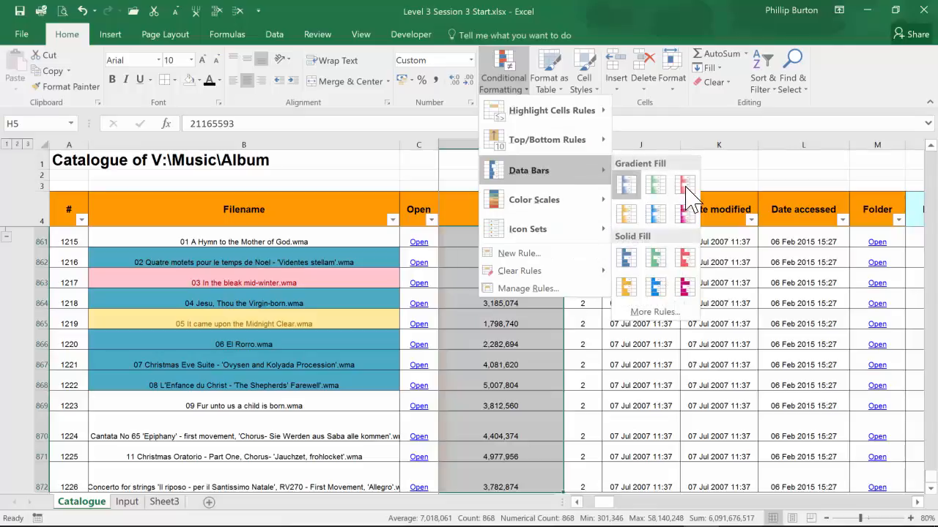
click(655, 312)
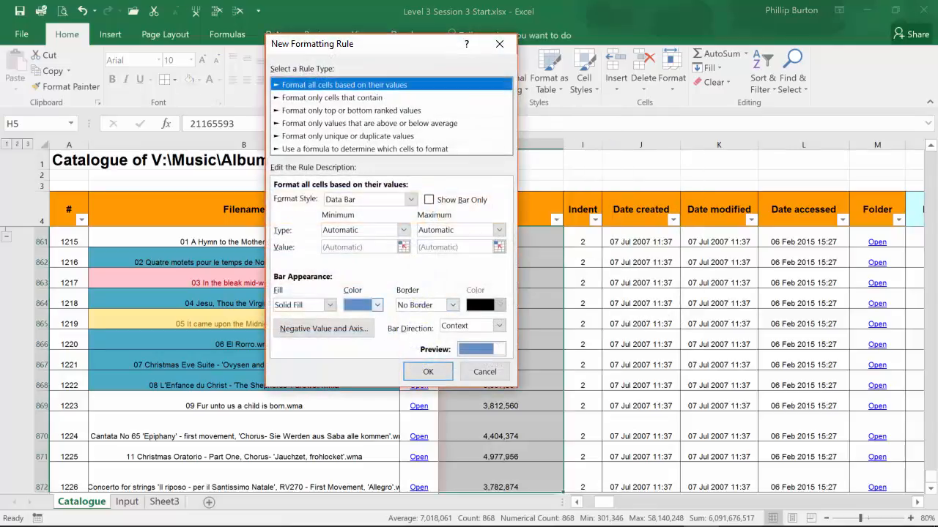
click(376, 305)
click(404, 324)
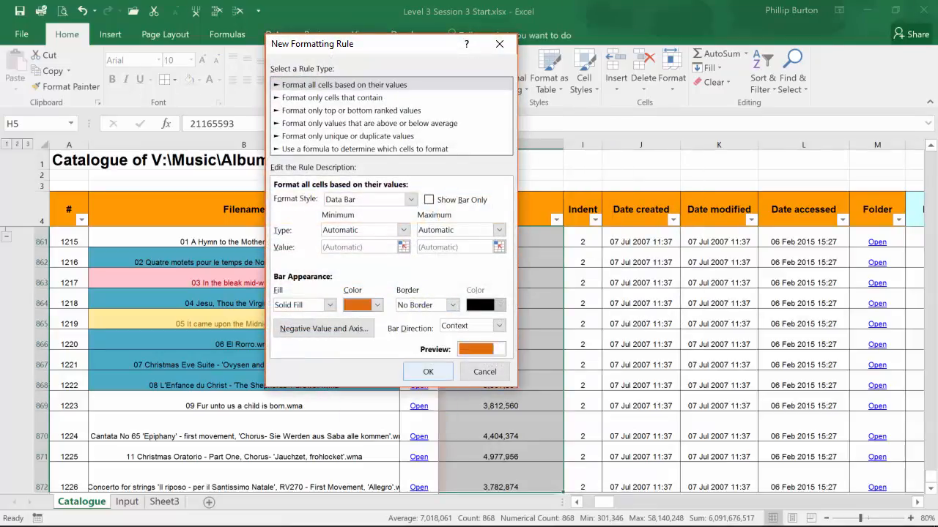
click(330, 305)
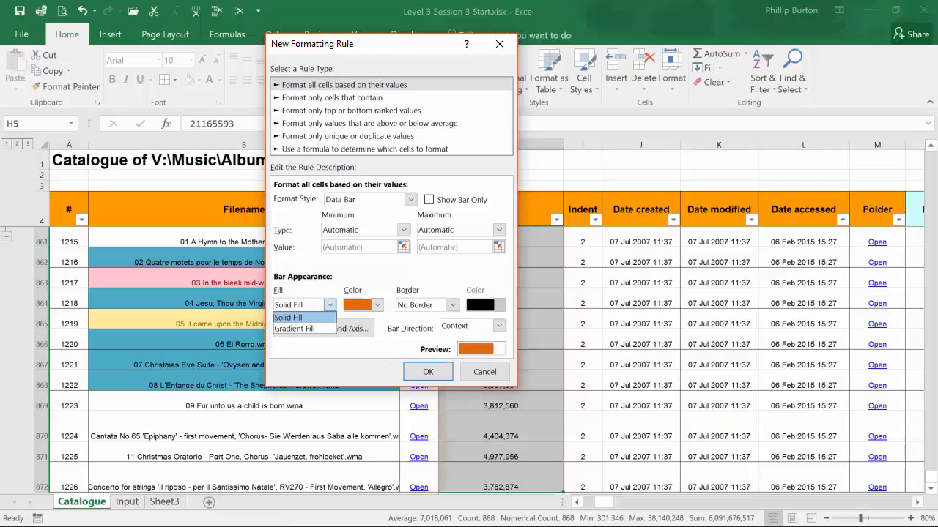
click(314, 329)
click(432, 371)
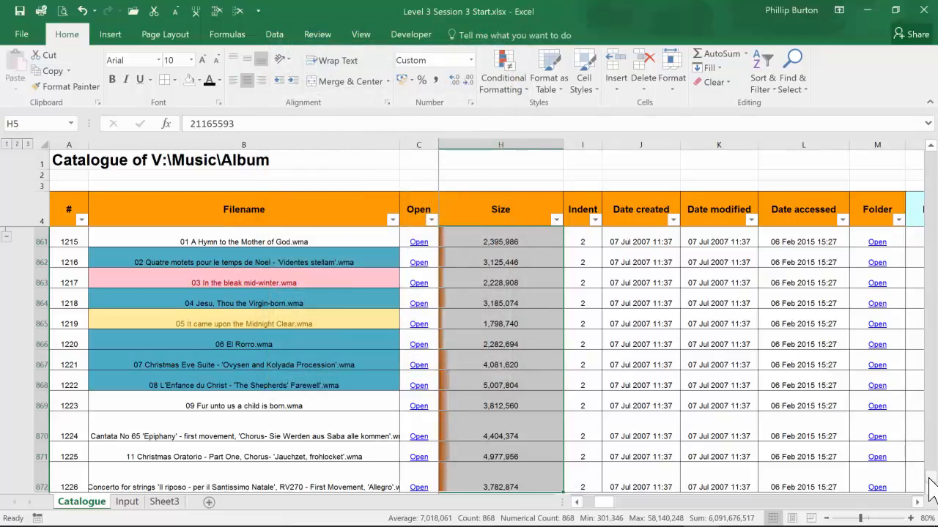
Try -4622992 as the size of 03 Rondellus 'Flos regalia'.wma in H432, and undo the edit.
drag(931, 487, 932, 315)
click(476, 301)
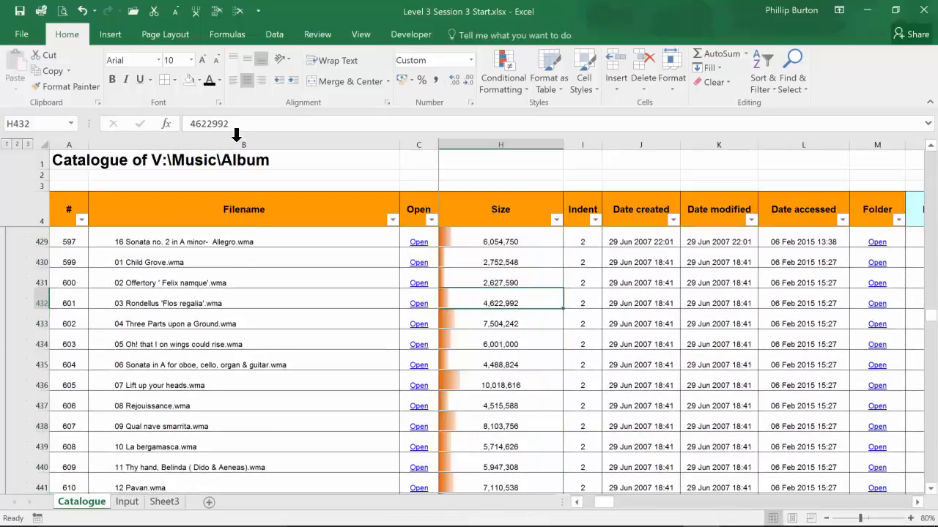
click(198, 125)
text(-)
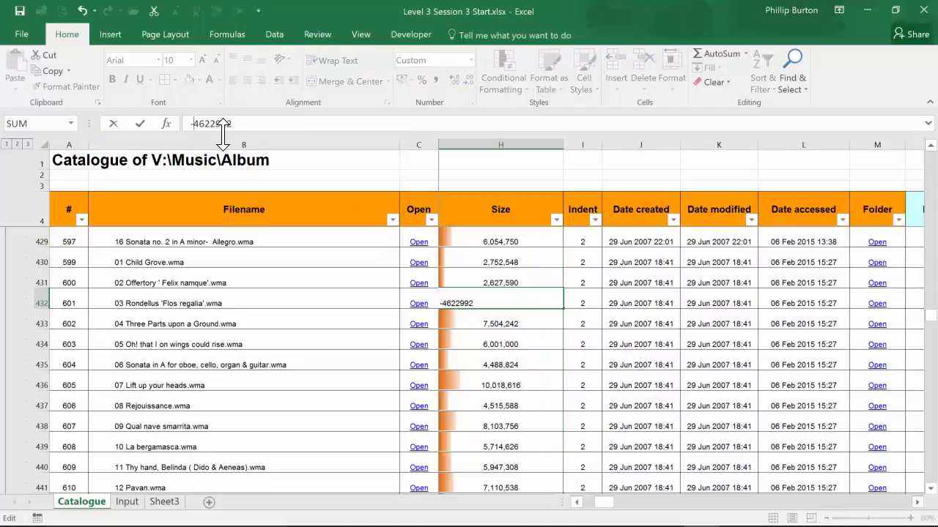
key(Return)
key(Down)
key(Down)
key(Down)
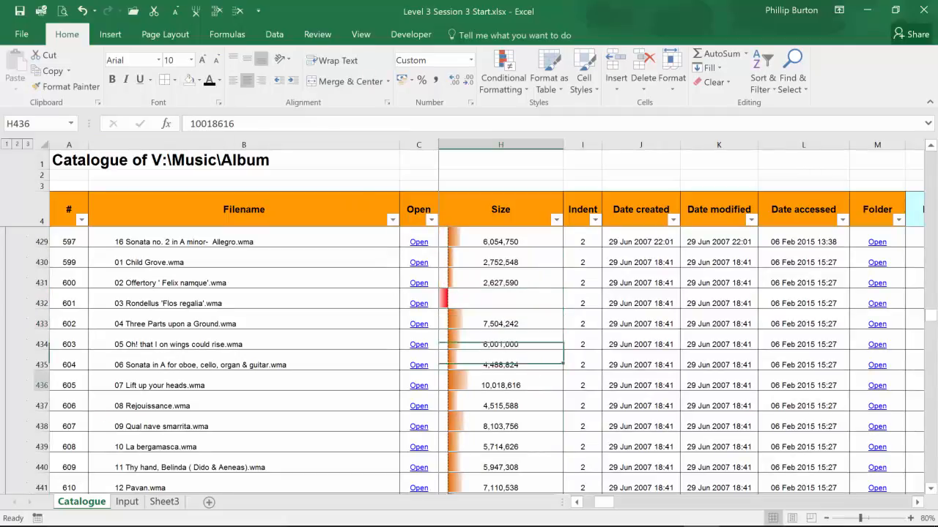
key(ctrl+z)
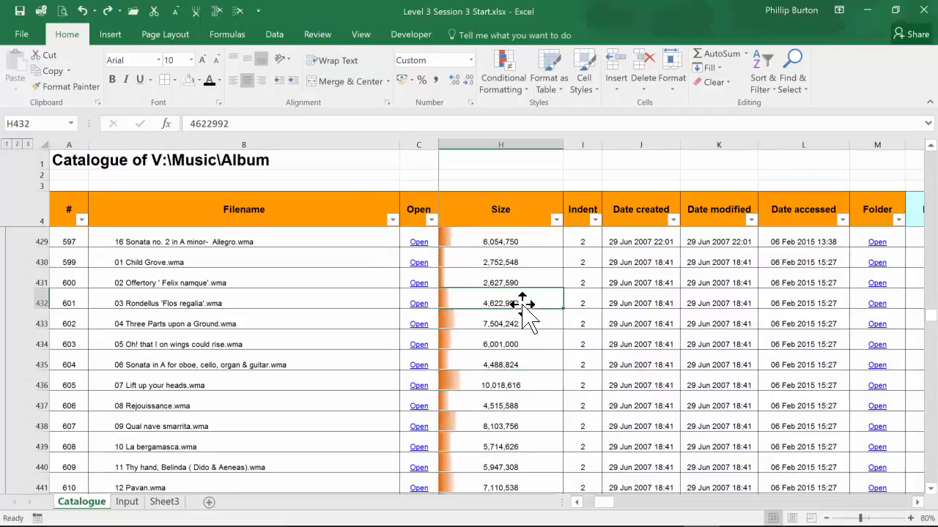
Clear the conditional formatting rules from the Size values in H5:H872.
click(500, 213)
key(Down)
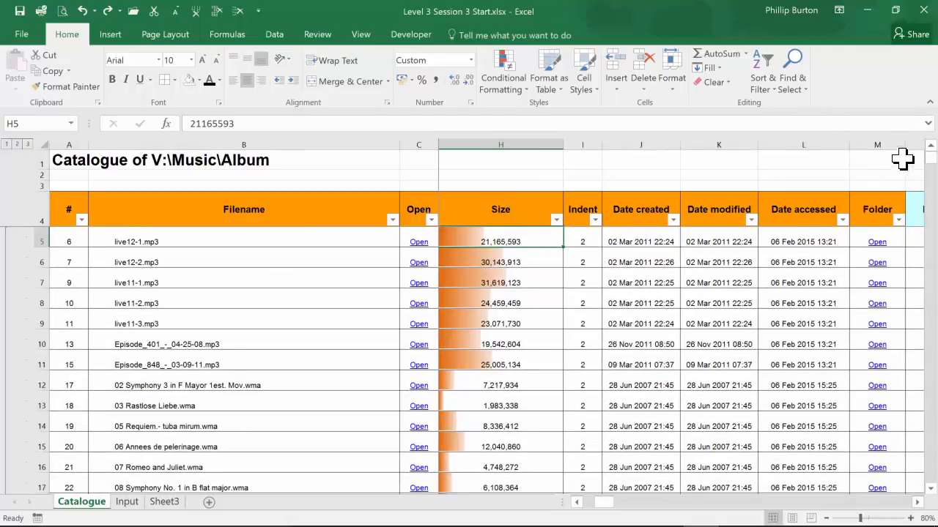
drag(930, 169, 921, 471)
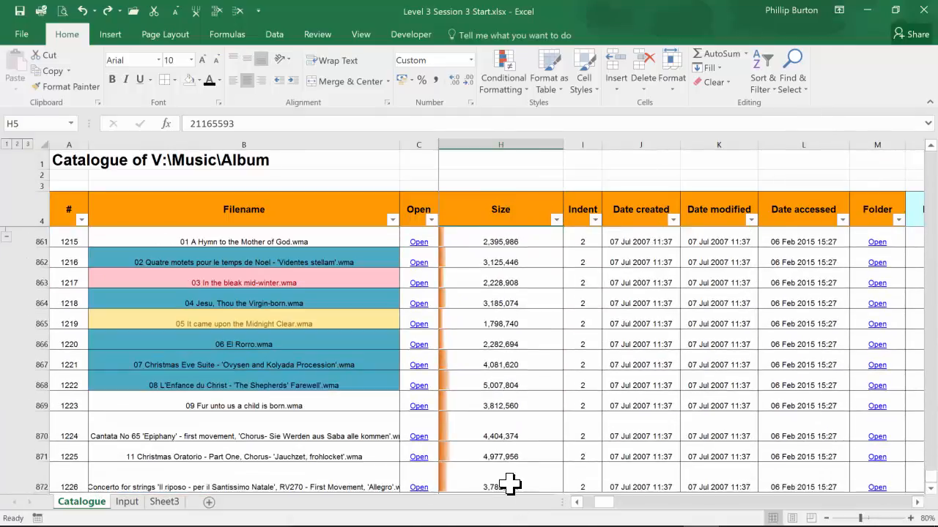
shift+click(509, 487)
click(496, 85)
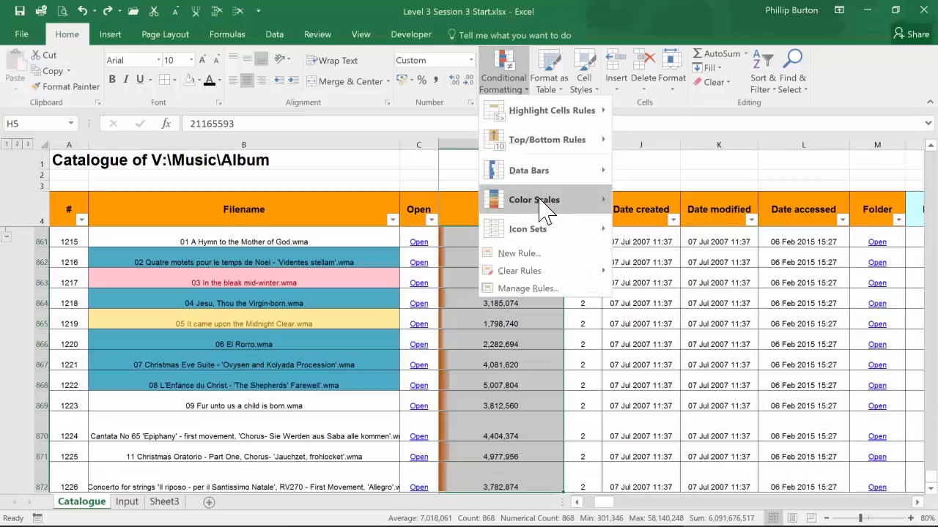
mouse_move(546, 209)
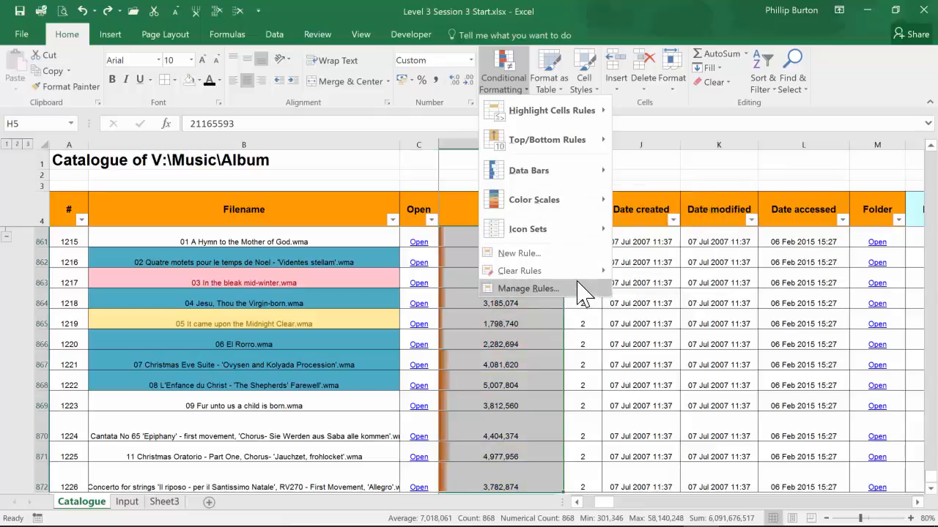
mouse_move(586, 271)
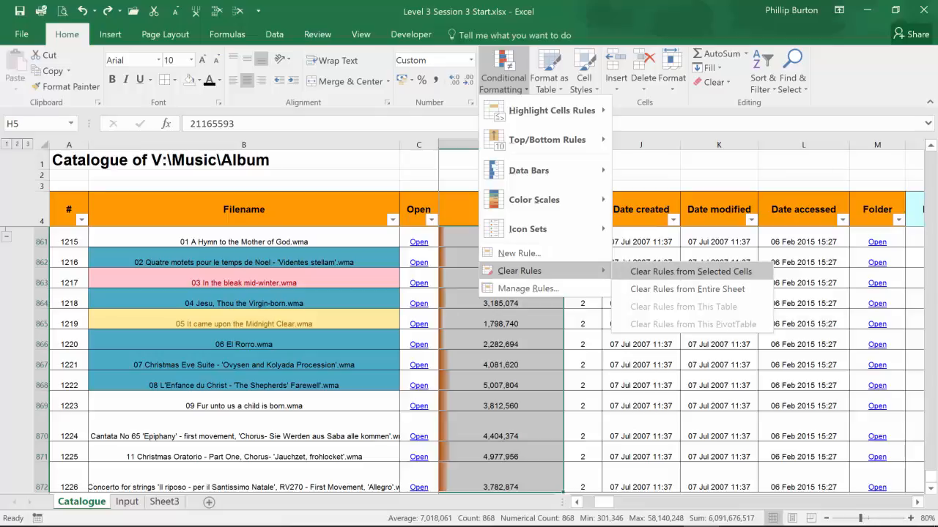
click(688, 271)
Apply the green-yellow-red colour scale to the selected Size values and compare the colours of small and large files.
click(503, 73)
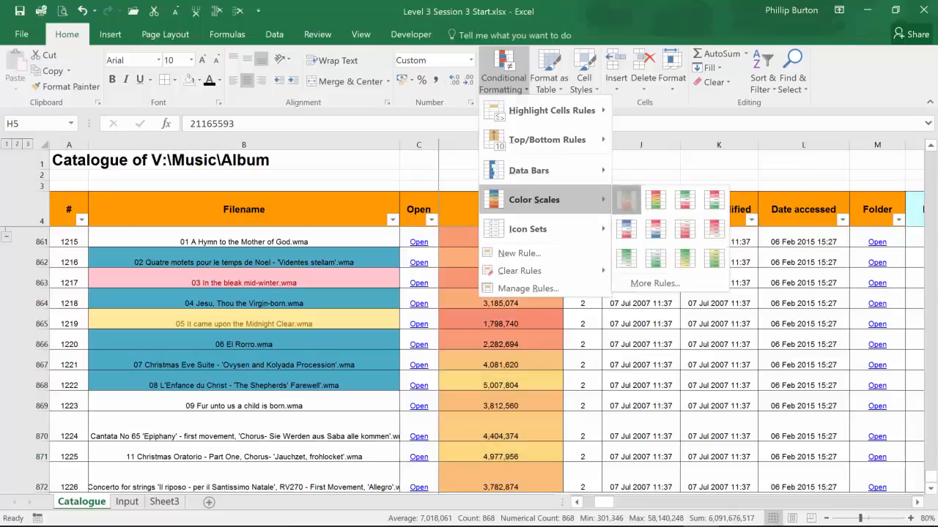
click(626, 201)
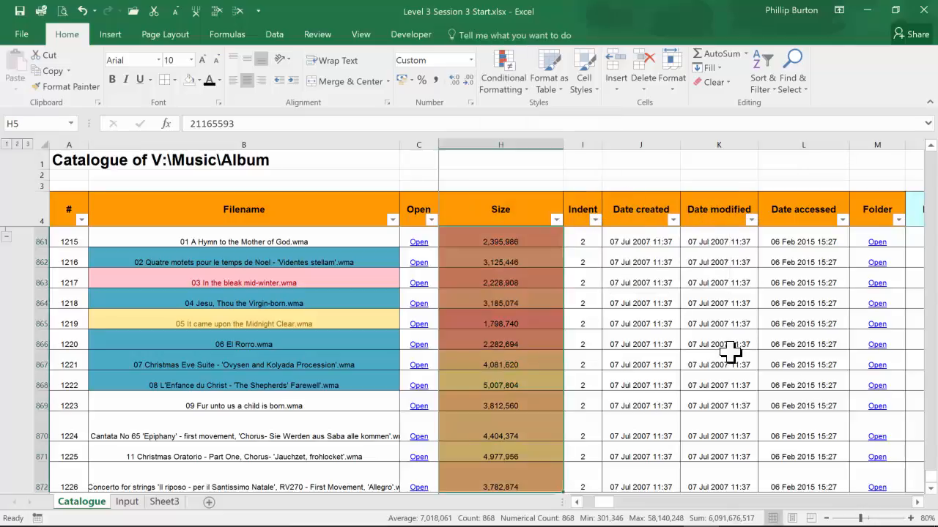
click(513, 323)
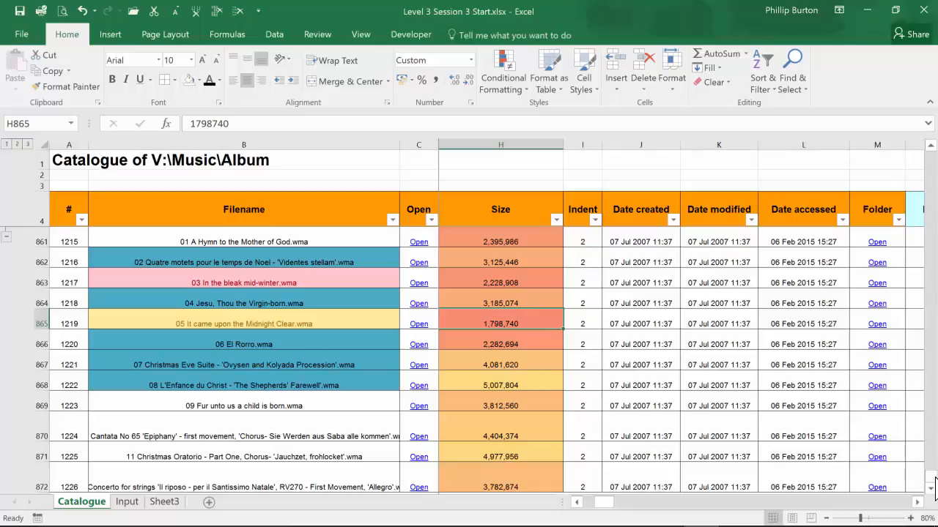
drag(931, 480, 935, 381)
drag(513, 345, 513, 399)
Select all the Size values in H5:H872 and preview the preset colour scales on them.
click(503, 209)
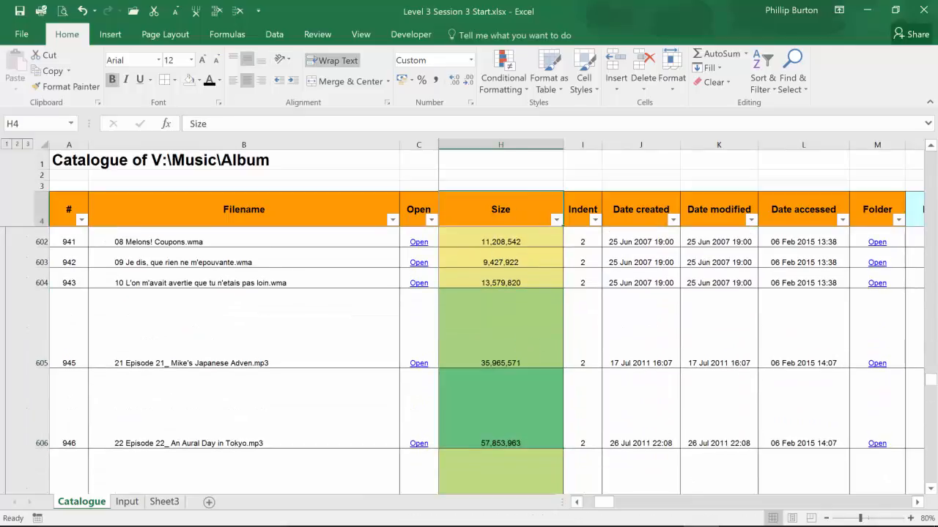
key(Down)
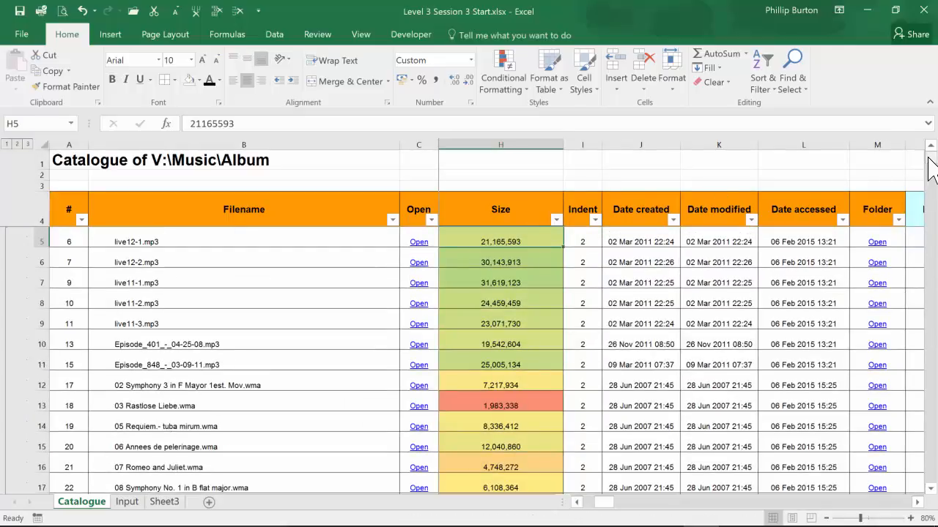
drag(930, 156, 824, 179)
shift+click(512, 486)
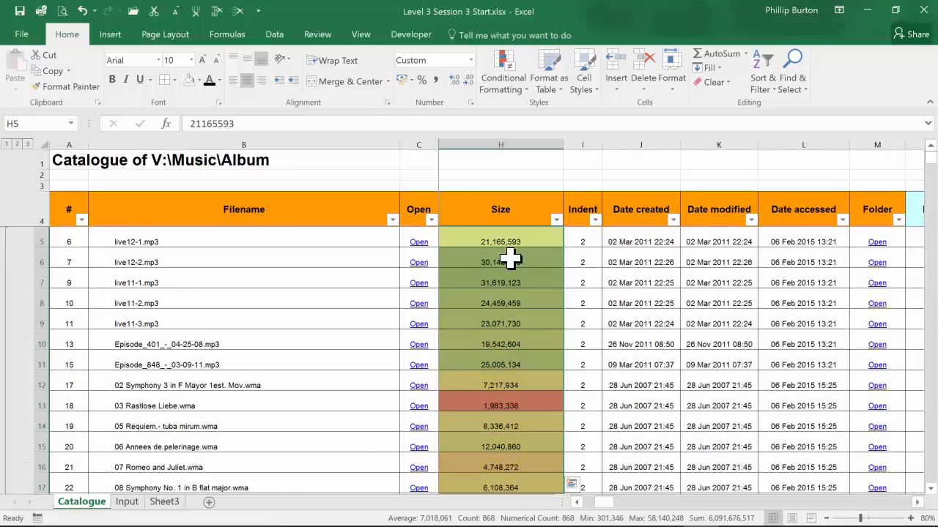
click(506, 84)
mouse_move(572, 205)
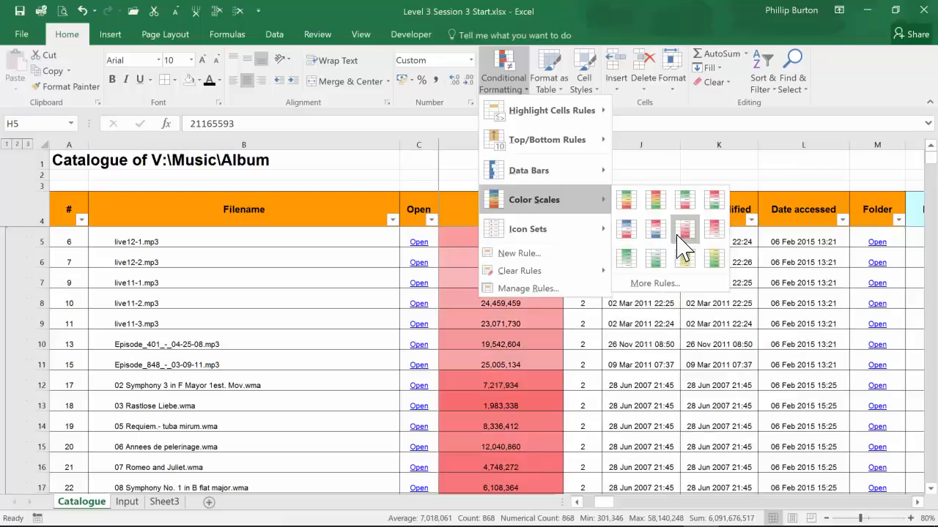
Create a custom 2-Color Scale rule for the selected Size values, with light tan for the lowest value and medium blue for the highest.
click(679, 286)
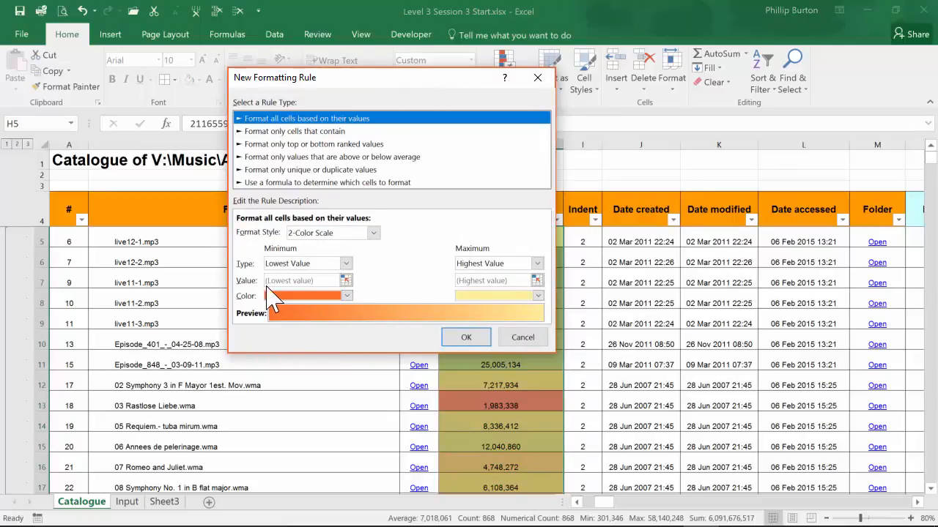
click(346, 296)
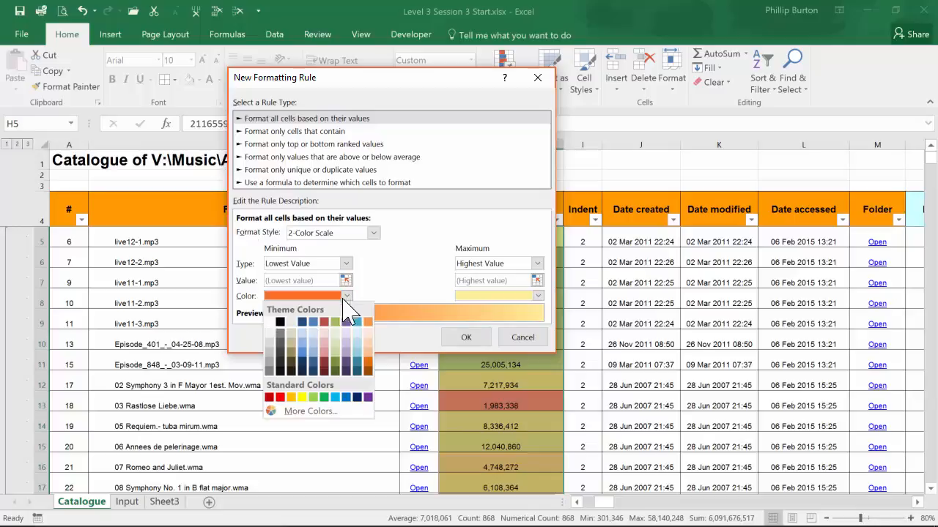
click(290, 332)
click(537, 296)
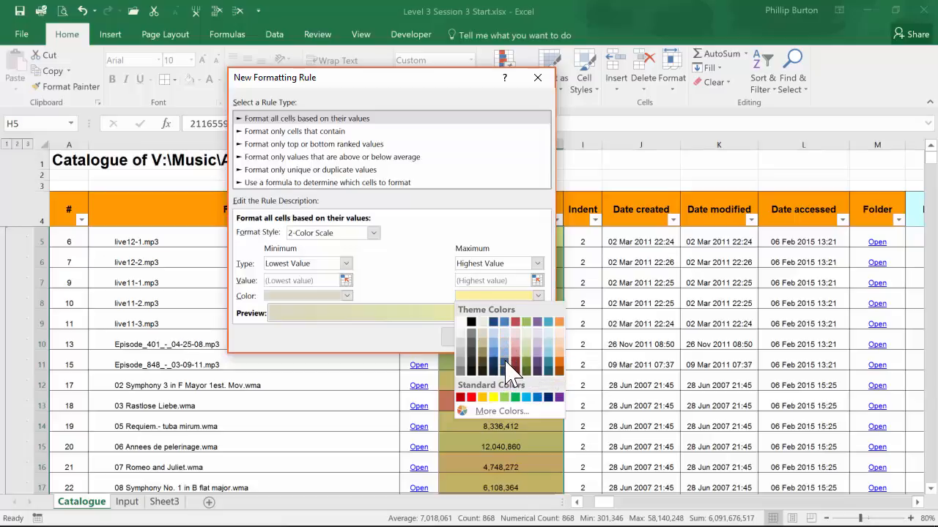
click(505, 355)
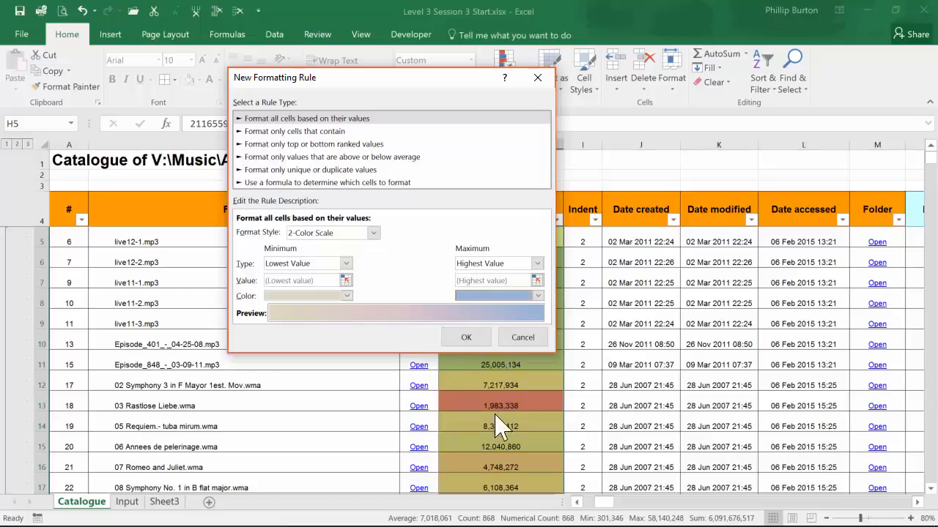
click(467, 338)
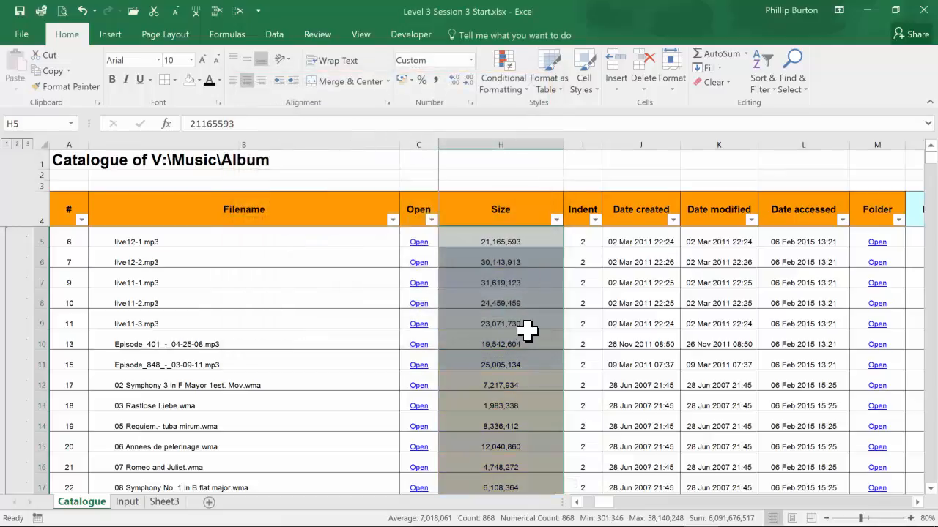
click(582, 344)
click(534, 428)
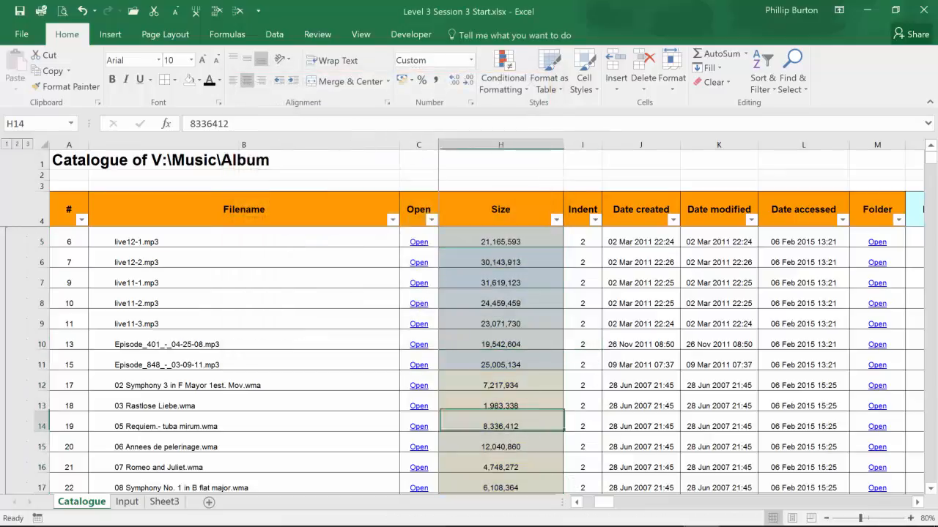
click(529, 406)
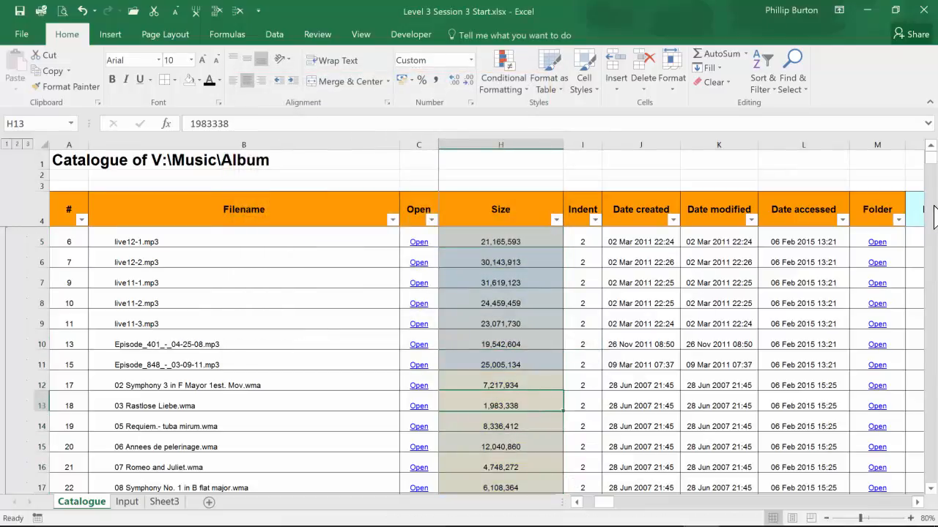
Add light blue gradient-fill data bars to the Size values in H5:H872 on top of the colour scale.
click(557, 245)
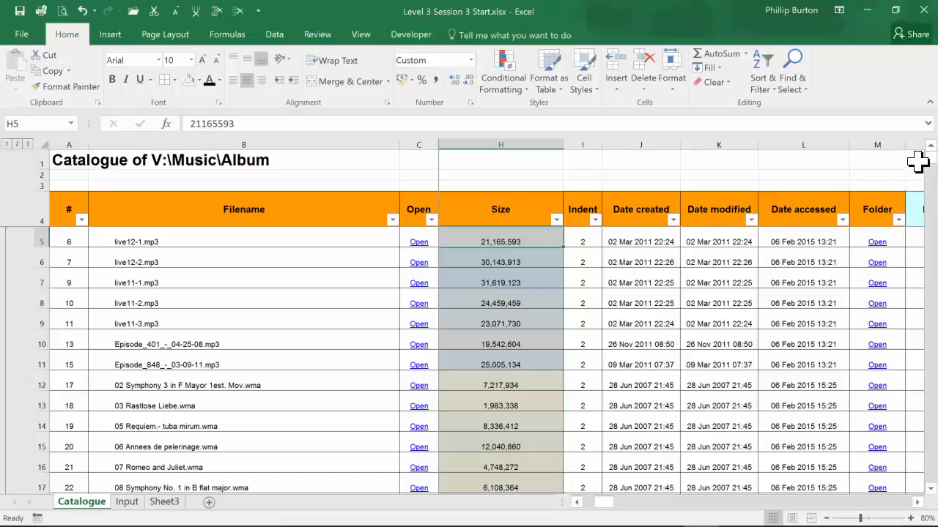
drag(930, 158, 928, 483)
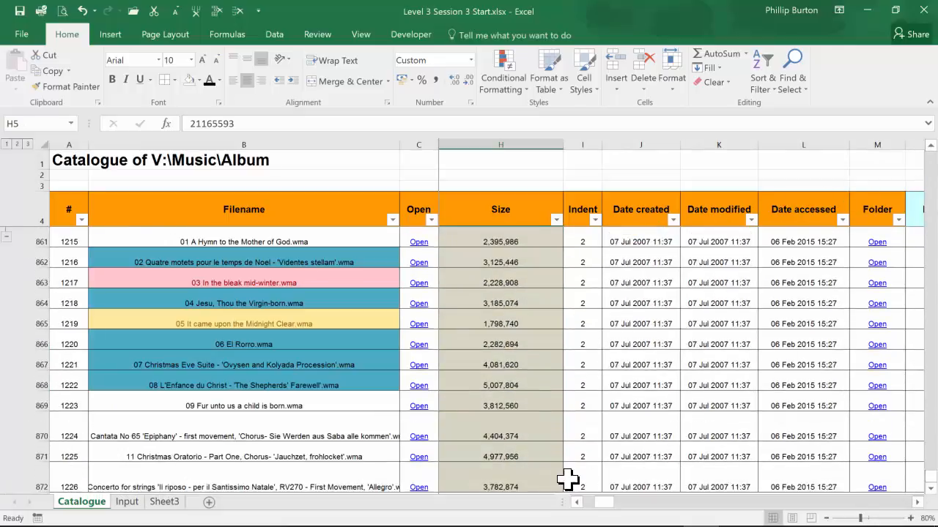
shift+click(546, 484)
click(502, 73)
mouse_move(536, 172)
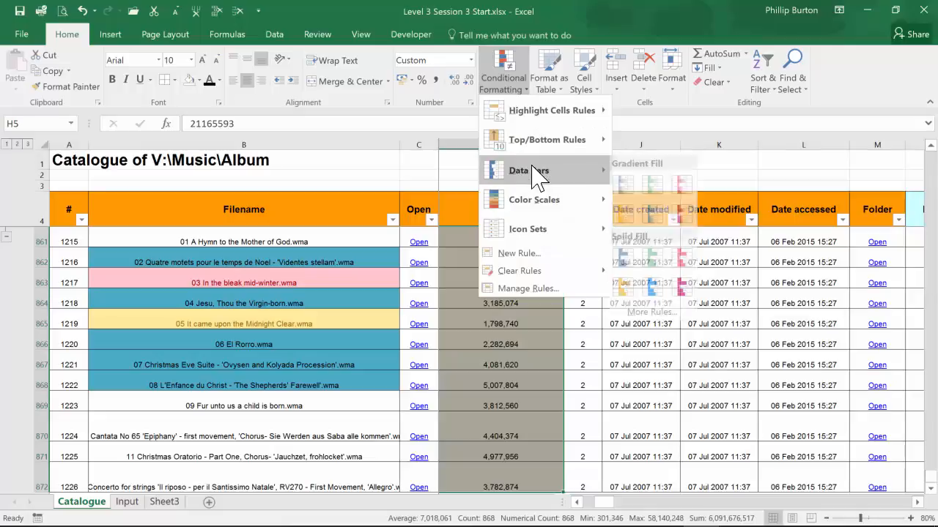
click(657, 215)
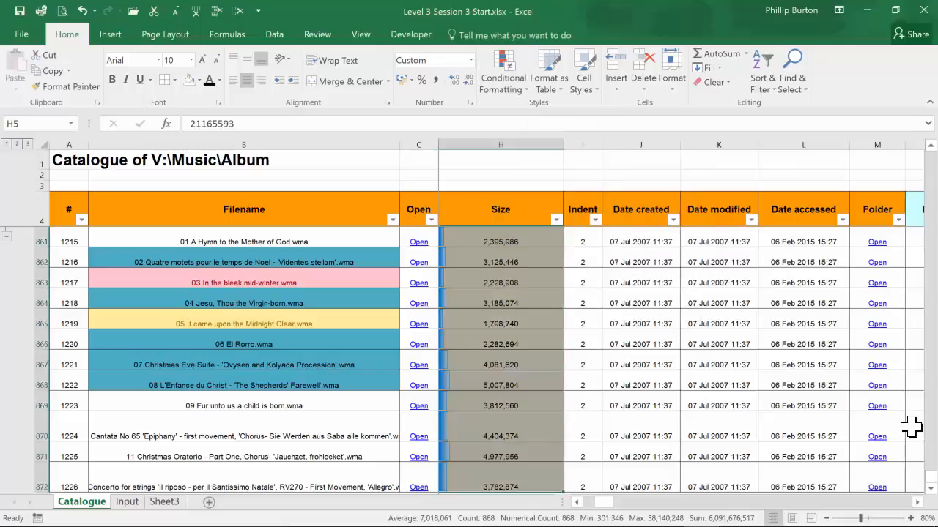
Examine the combined colour scale and data bars on mid-list and larger files in the Size column.
drag(932, 477, 927, 317)
click(718, 406)
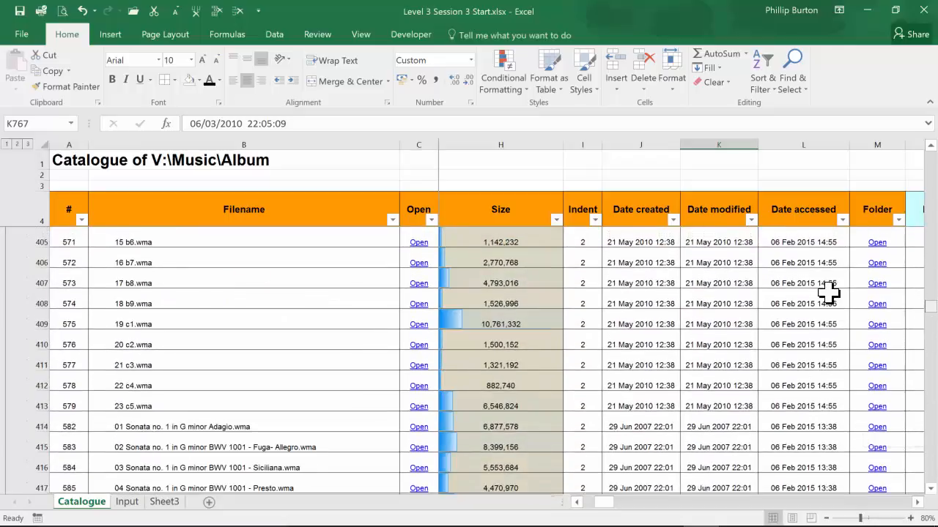
click(512, 324)
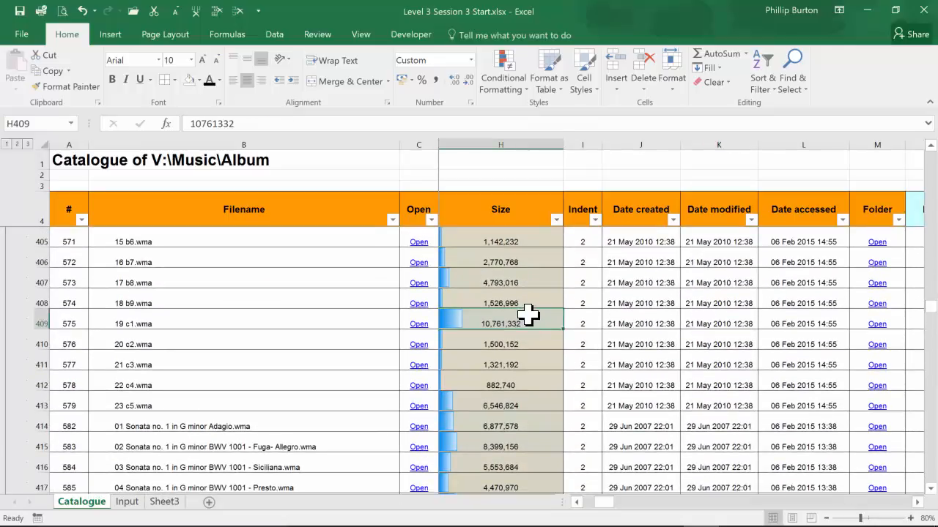
drag(930, 308, 930, 154)
click(641, 282)
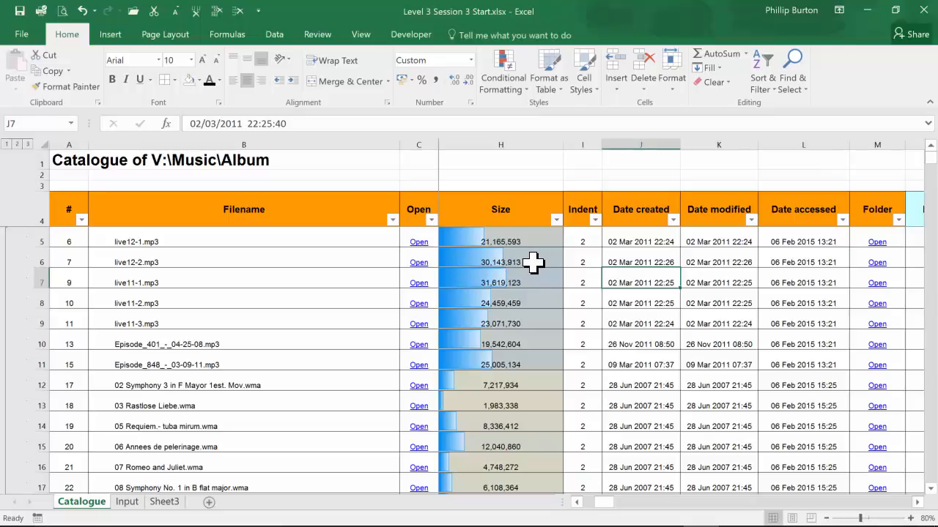
Clear the conditional formatting rules from the Size values in H5:H872 only.
click(534, 239)
drag(934, 164, 921, 484)
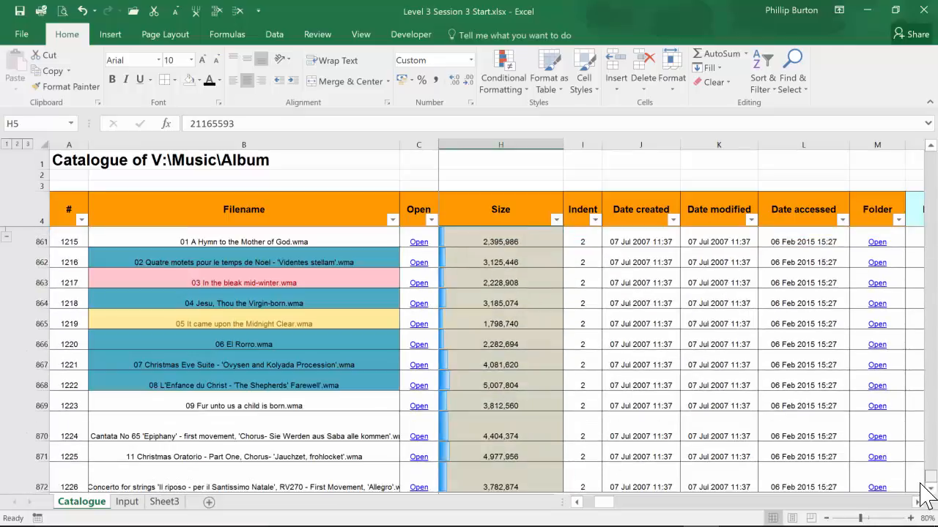
shift+click(528, 487)
click(503, 73)
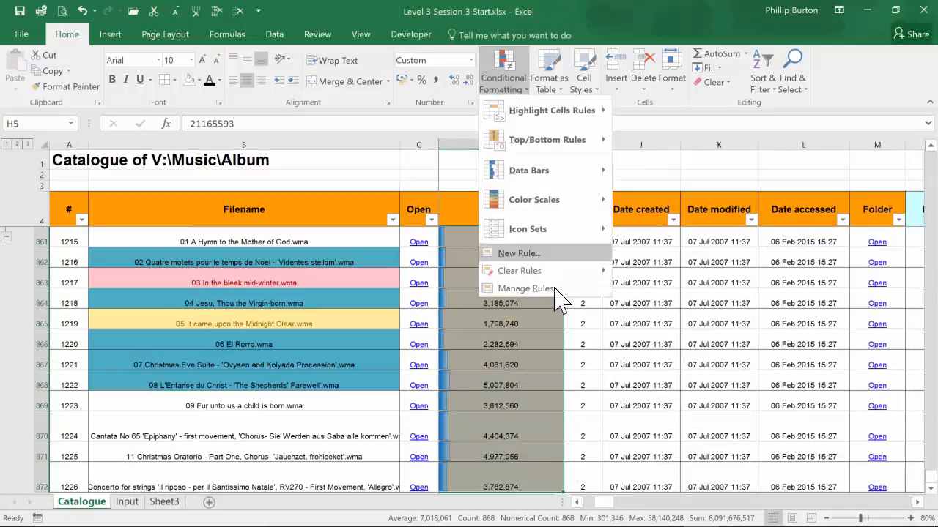
click(644, 271)
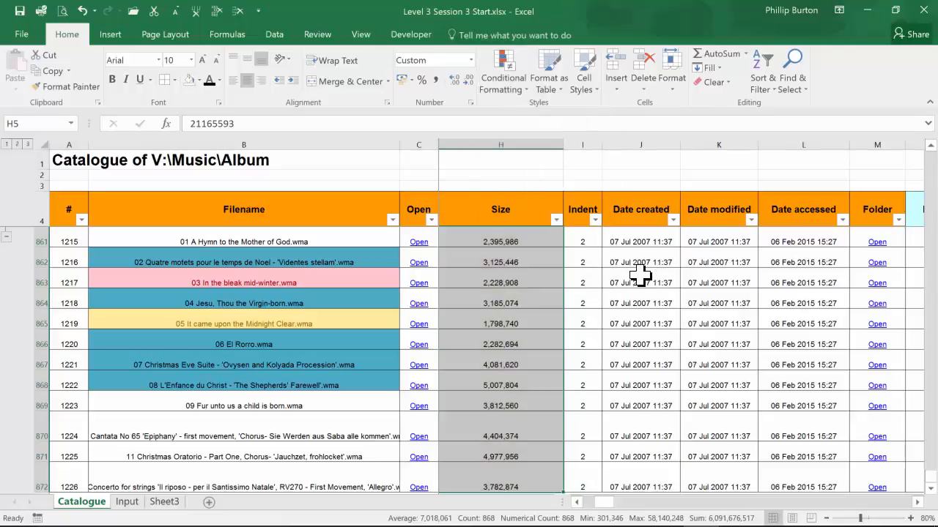
Preview the directional icon sets on the selected Size values and apply the three coloured arrows set.
click(504, 73)
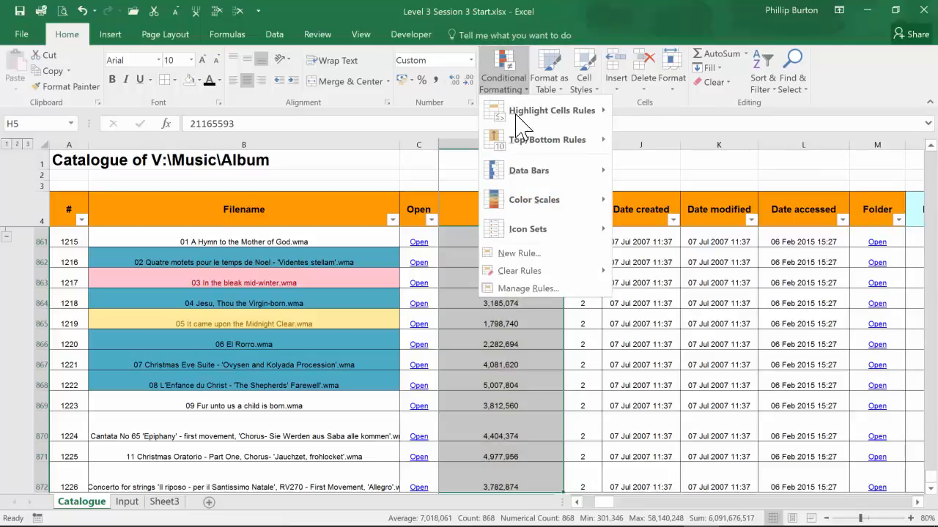
mouse_move(568, 236)
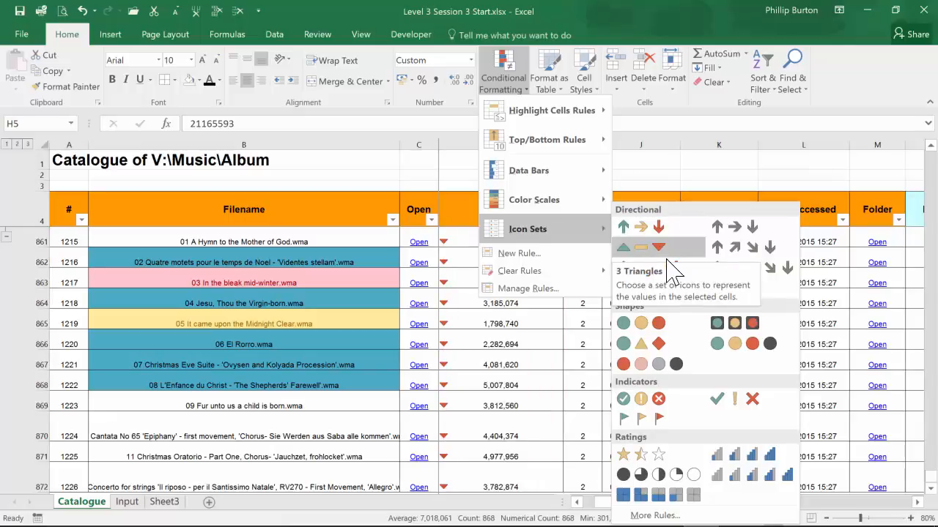
click(934, 476)
drag(934, 475, 933, 141)
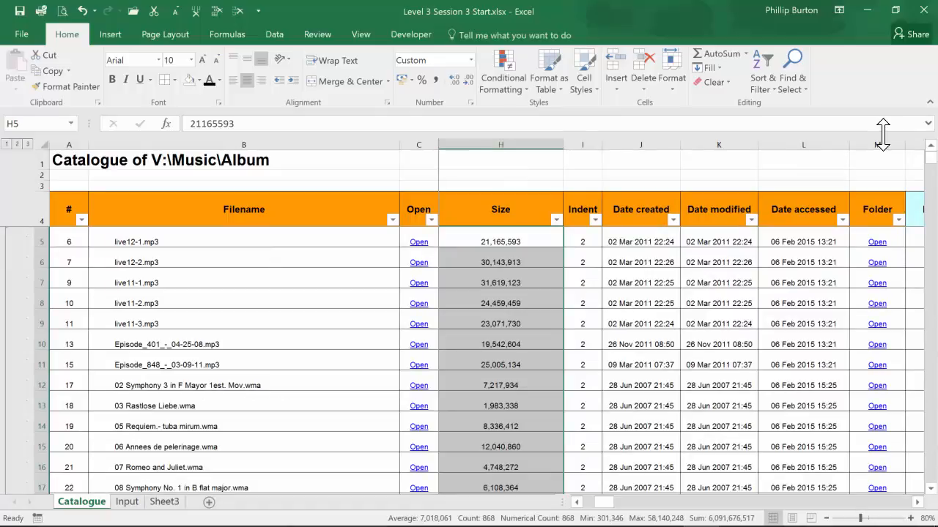
click(505, 82)
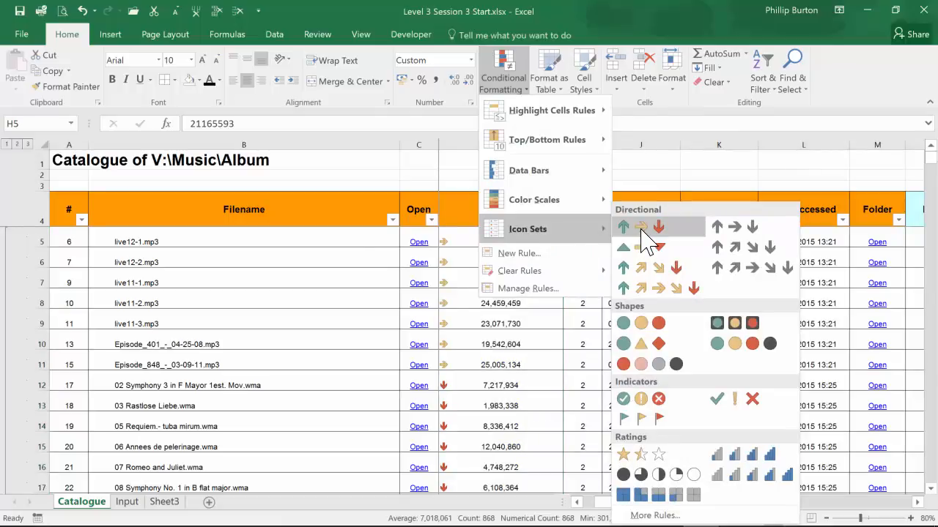
click(648, 234)
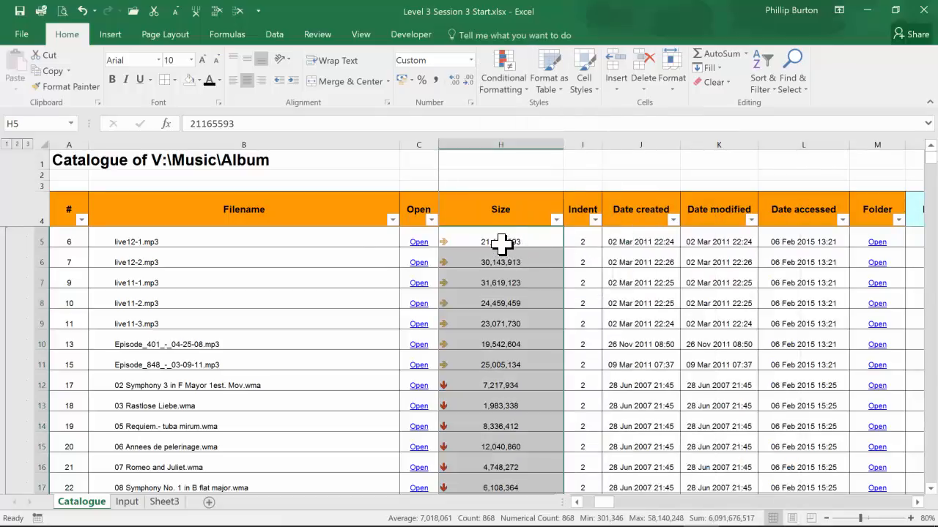
Compare the arrow icons on small, medium and large files in the Size column, including cell H606.
drag(504, 243, 501, 365)
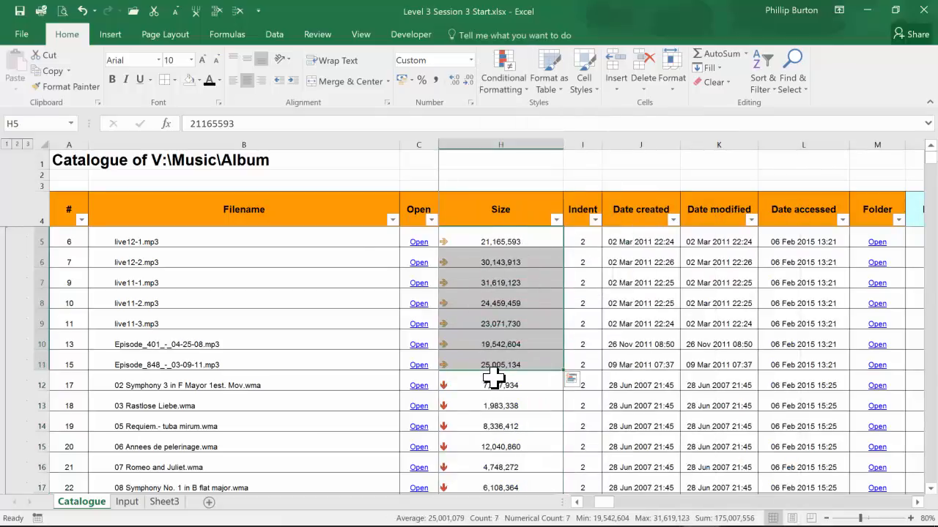
drag(500, 405, 505, 485)
click(504, 467)
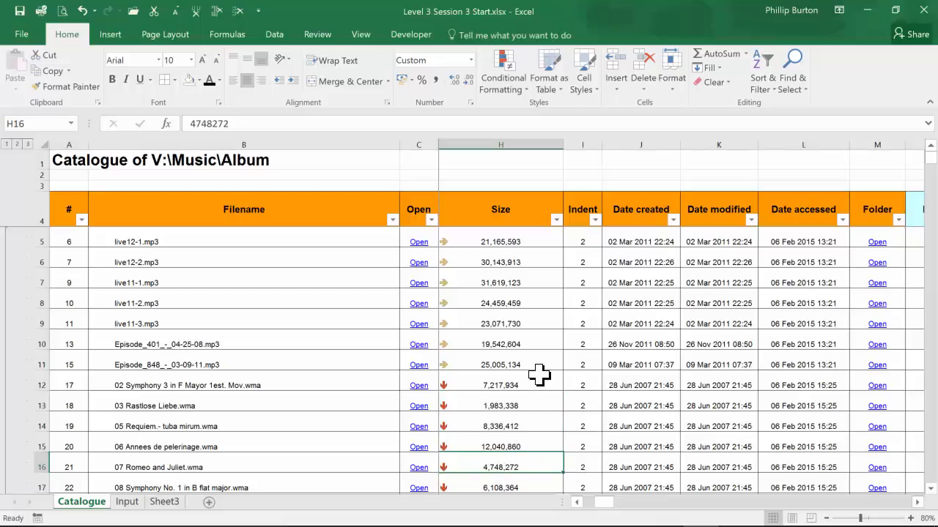
drag(931, 160, 934, 349)
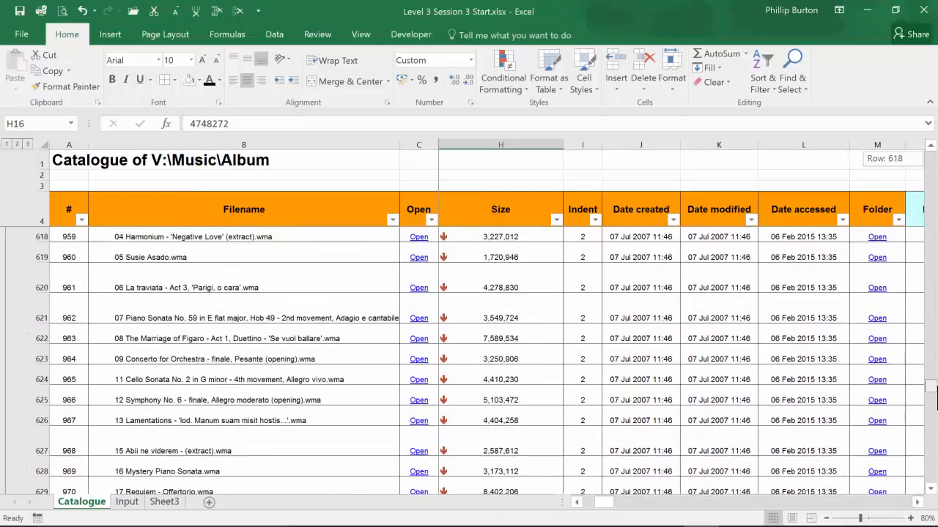
click(480, 396)
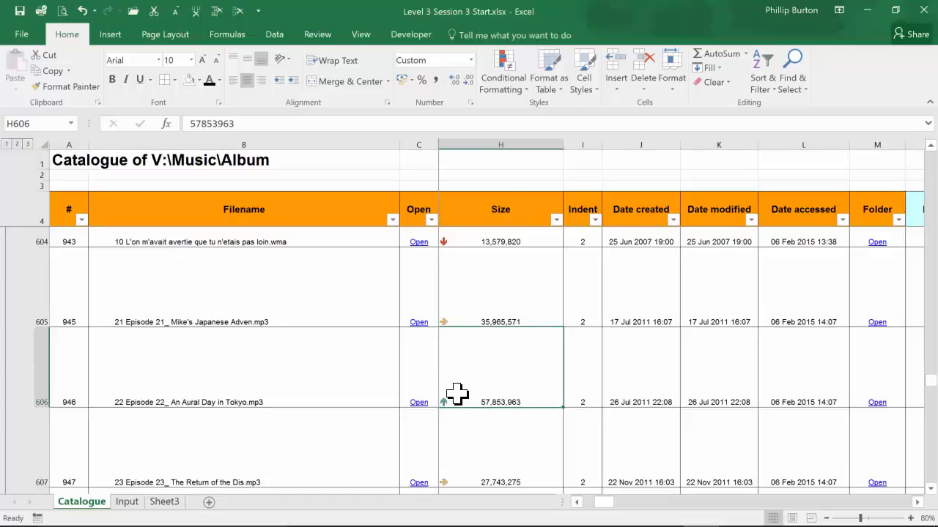
Select all the Size values in H5:H872 and change their icon set to the three-star ratings.
click(503, 216)
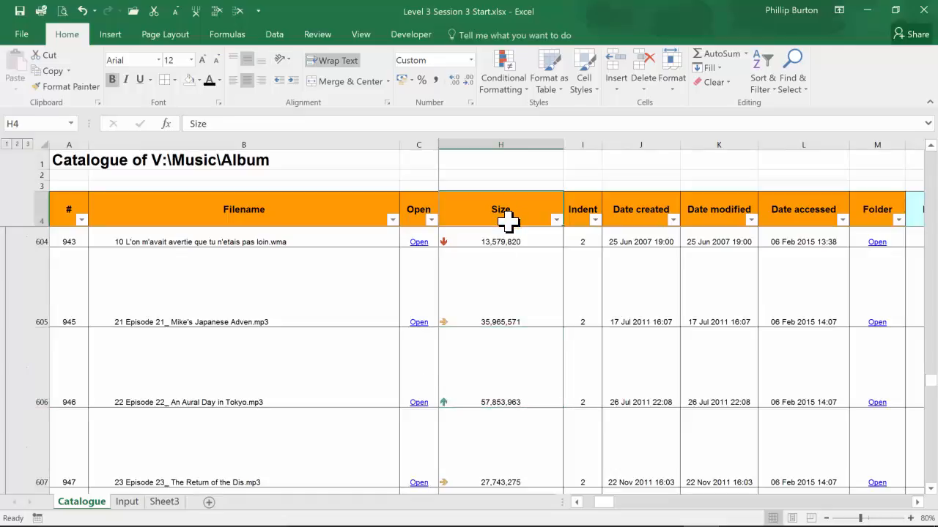
key(Down)
drag(935, 168, 933, 166)
key(ctrl+shift+Down)
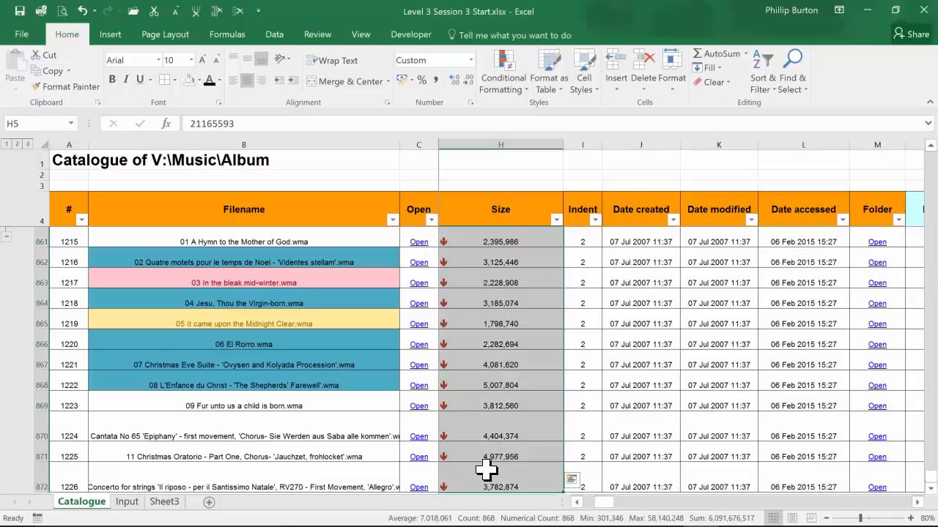
click(503, 77)
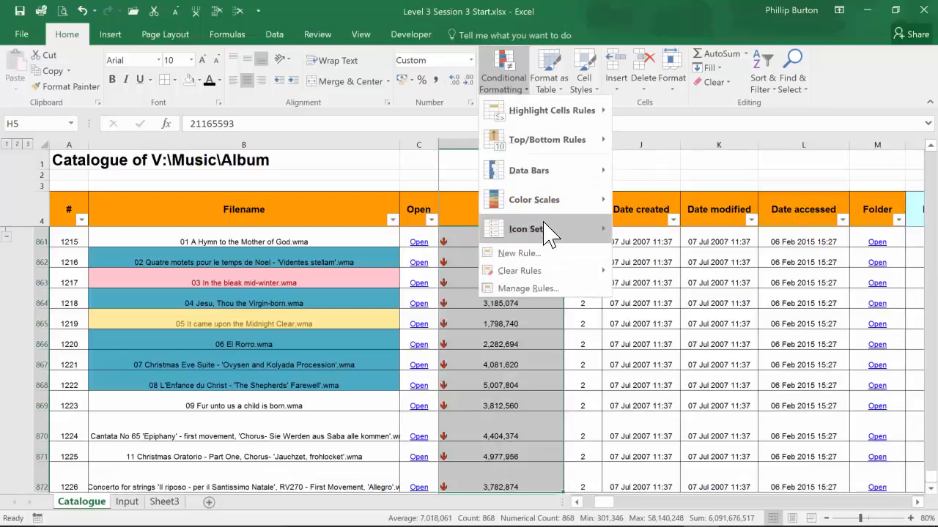
mouse_move(548, 233)
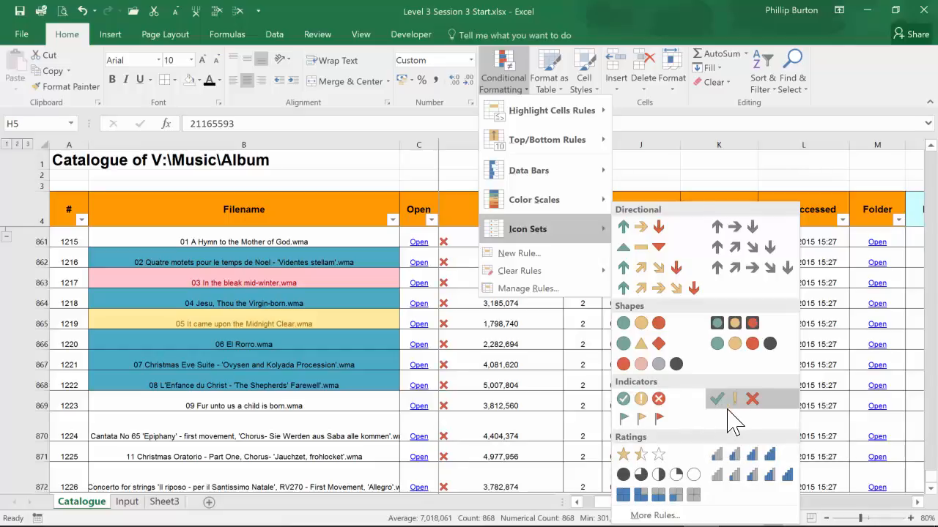
click(658, 460)
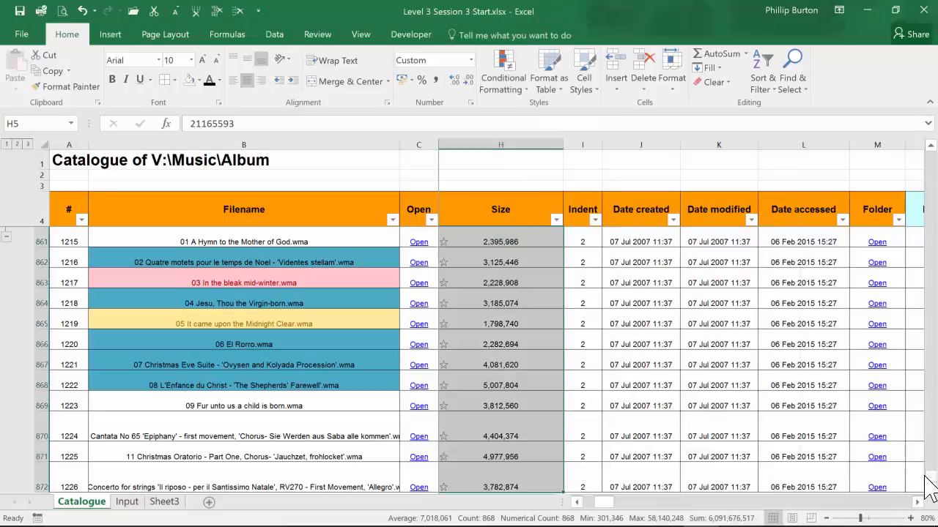
Try a Size value of 301439132 in cell H6 to test the star ratings, and undo that edit.
drag(929, 487, 933, 157)
click(450, 258)
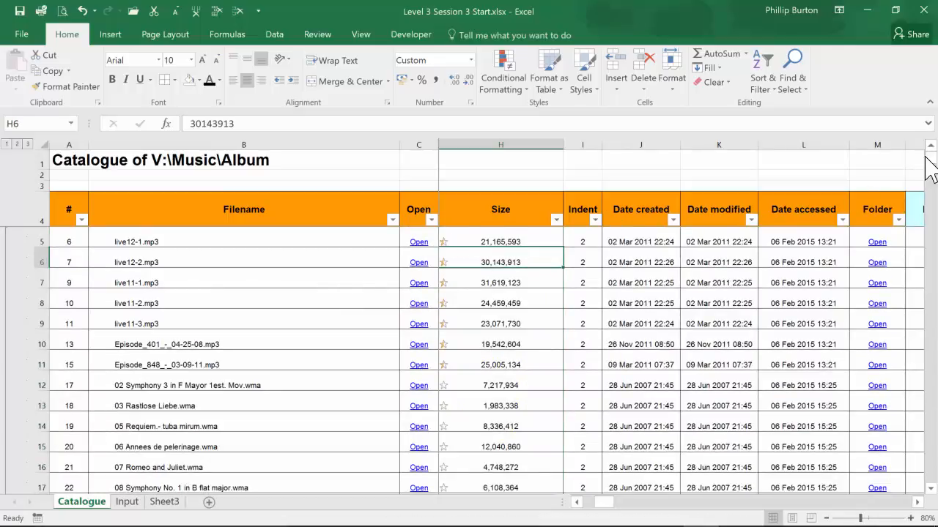
drag(925, 157, 928, 126)
click(277, 124)
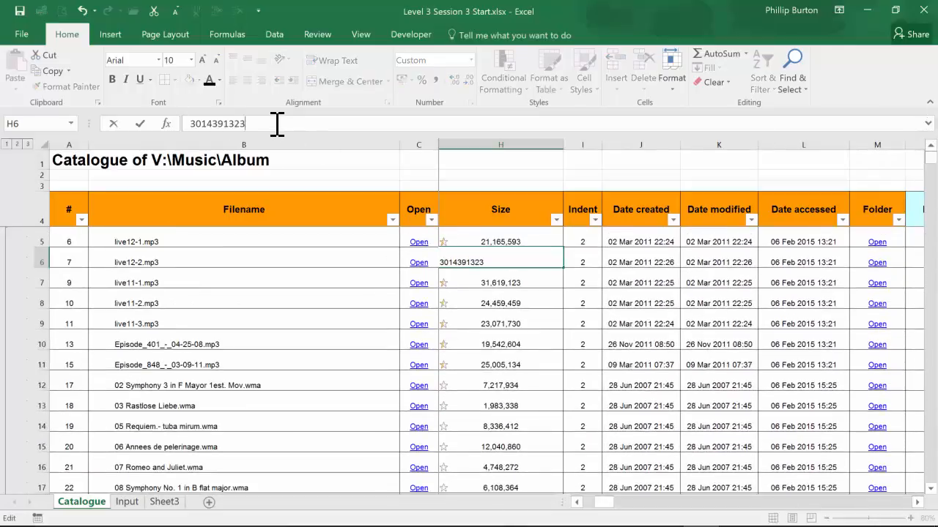
key(BackSpace)
key(Return)
key(Up)
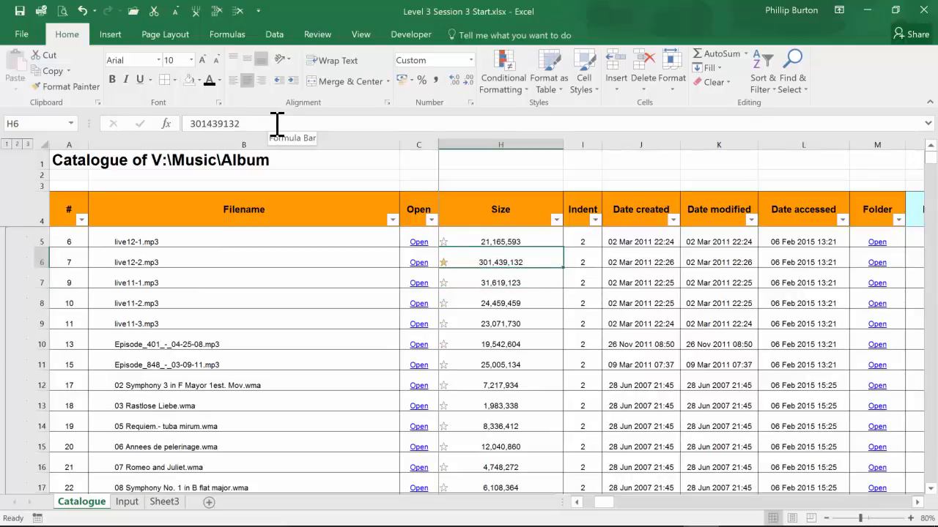
key(ctrl+z)
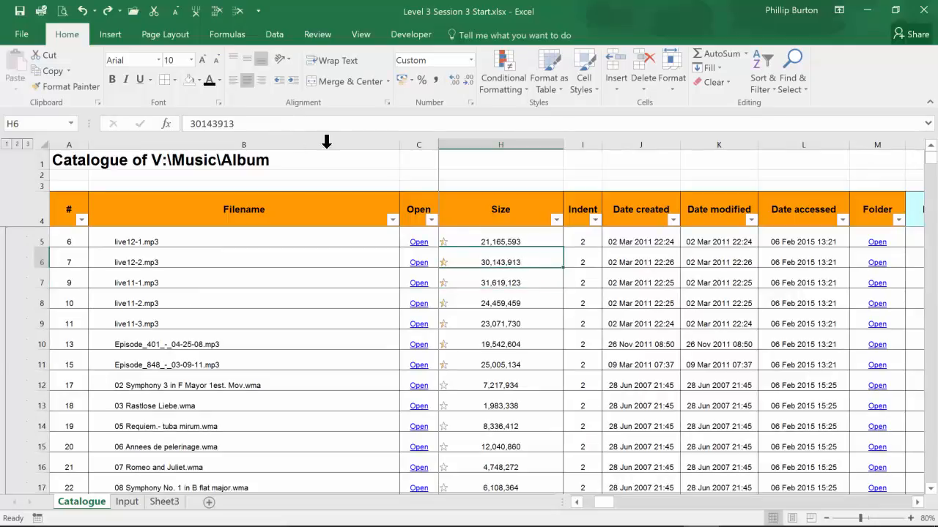
Select the Size values in H5:H872, preview the rating icon sets and open a new custom icon set rule.
click(526, 241)
drag(935, 167, 931, 476)
shift+click(488, 481)
click(527, 85)
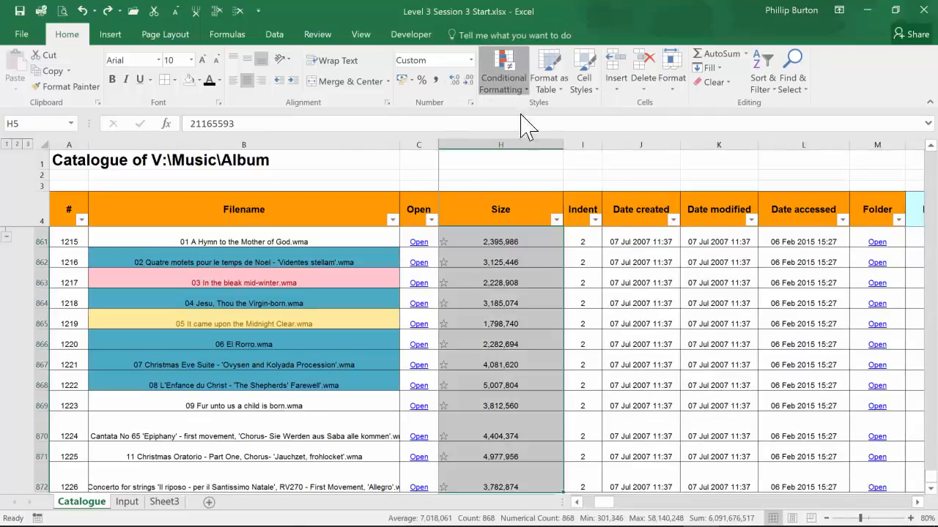
mouse_move(555, 236)
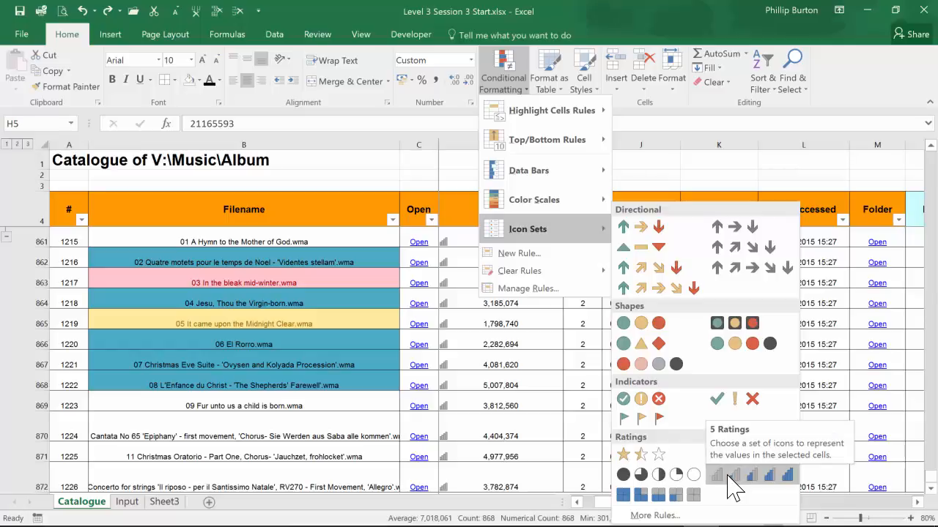
click(689, 515)
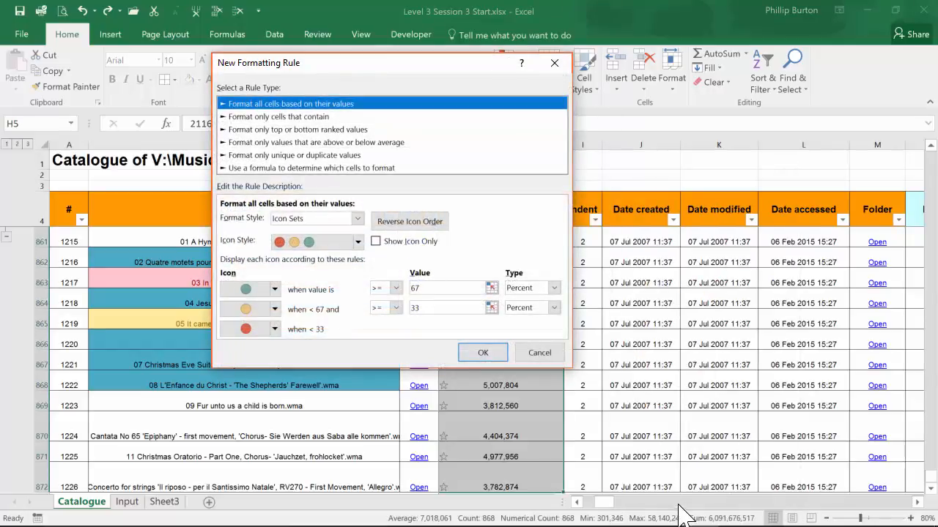
Look through the icon styles available for the new rule and move the rule dialog clear of the Size values.
click(358, 242)
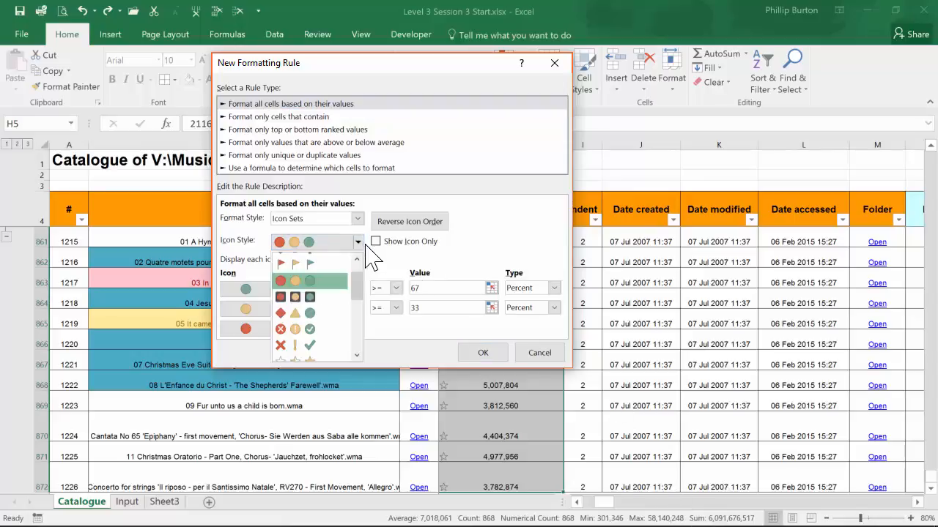
mouse_move(362, 283)
mouse_down()
mouse_move(359, 339)
mouse_move(360, 272)
mouse_up()
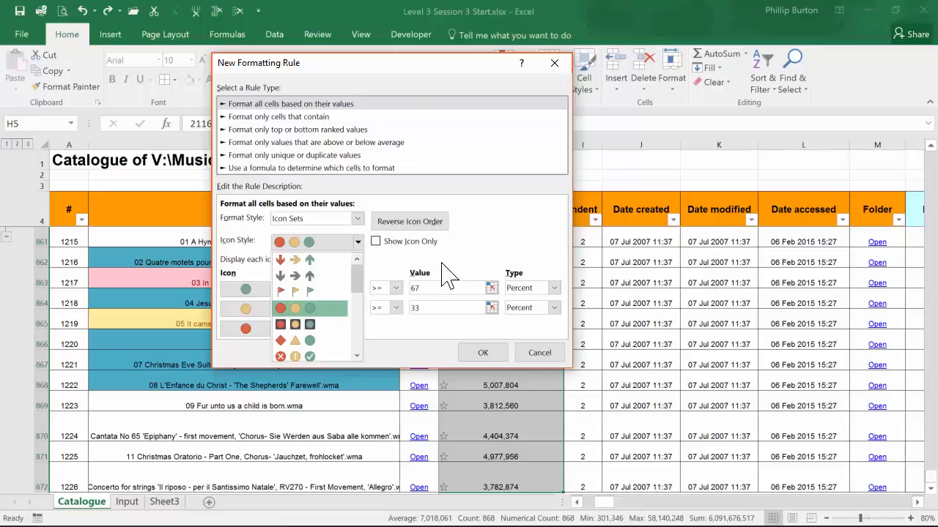
click(502, 254)
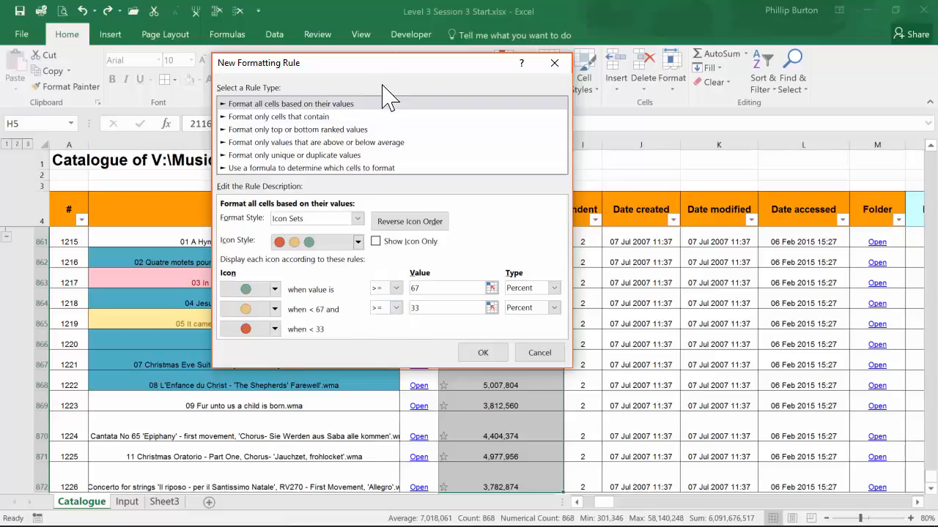
drag(405, 65, 723, 101)
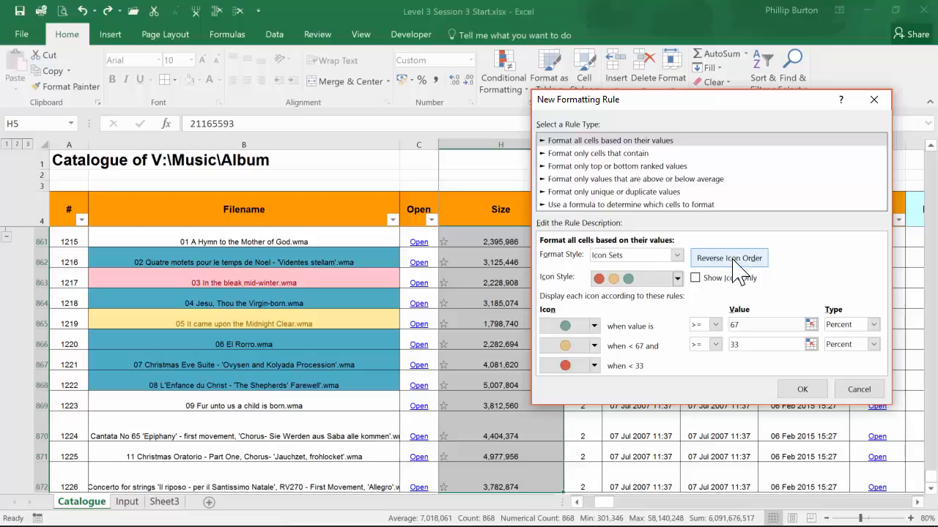
Apply the five-level signal bar icon style to the selected Size values with Show Icon Only enabled.
click(677, 279)
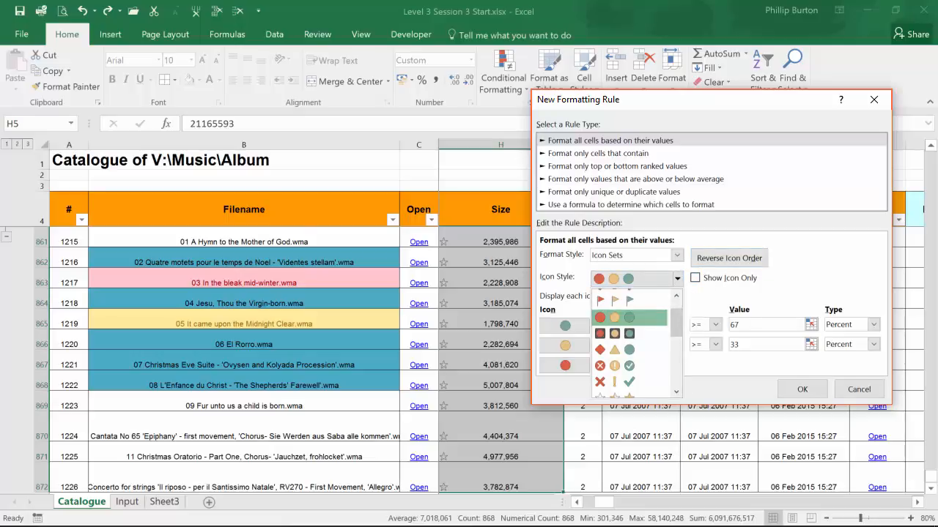
drag(677, 322, 675, 376)
click(648, 359)
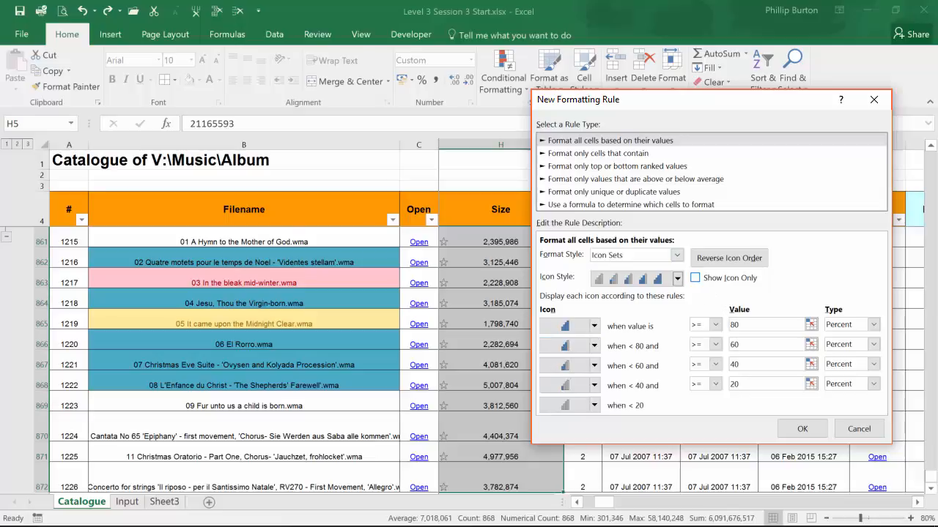
click(725, 278)
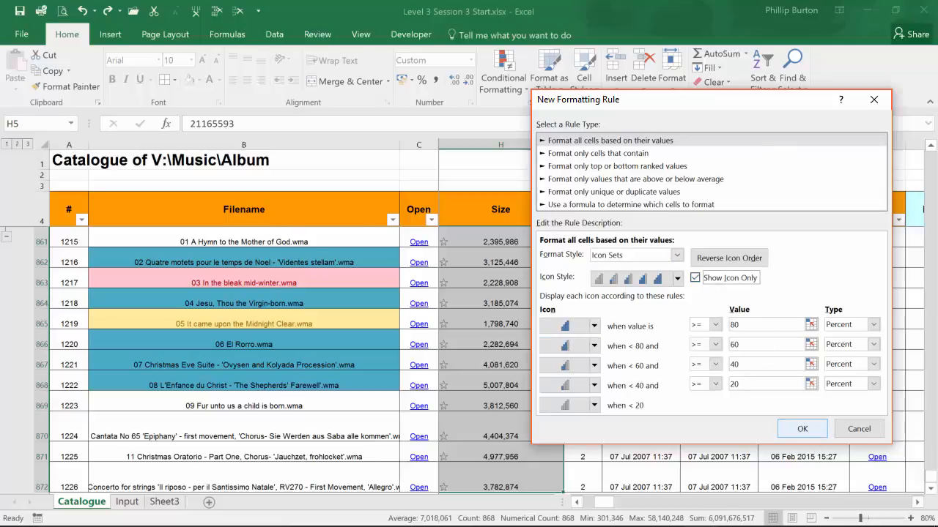
click(802, 428)
click(542, 415)
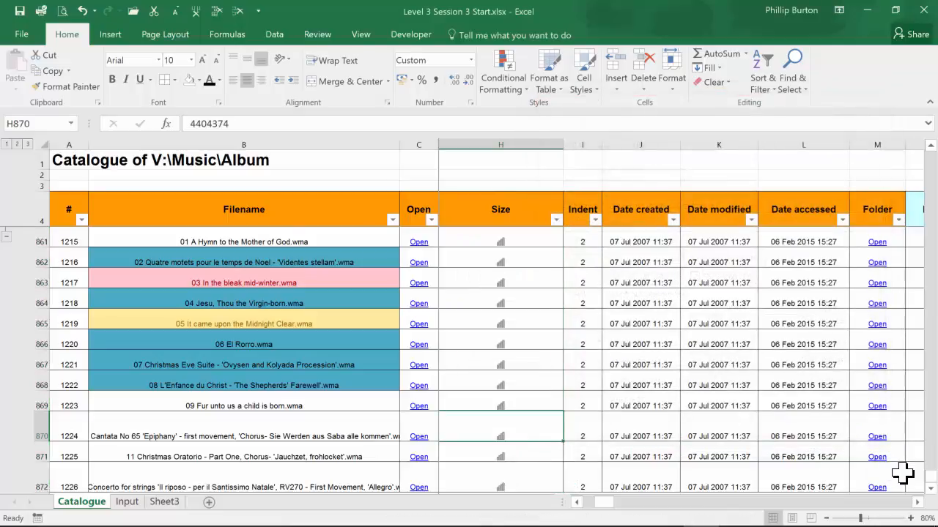
Select the Size values in H5:H872 and add blue gradient data bars on top of their signal bar icons.
drag(929, 474, 926, 349)
click(561, 278)
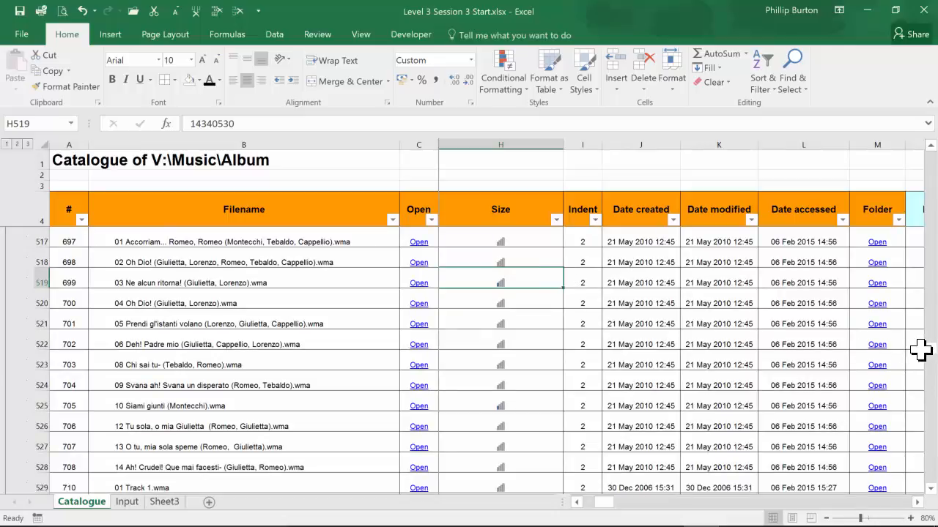
drag(926, 349, 916, 156)
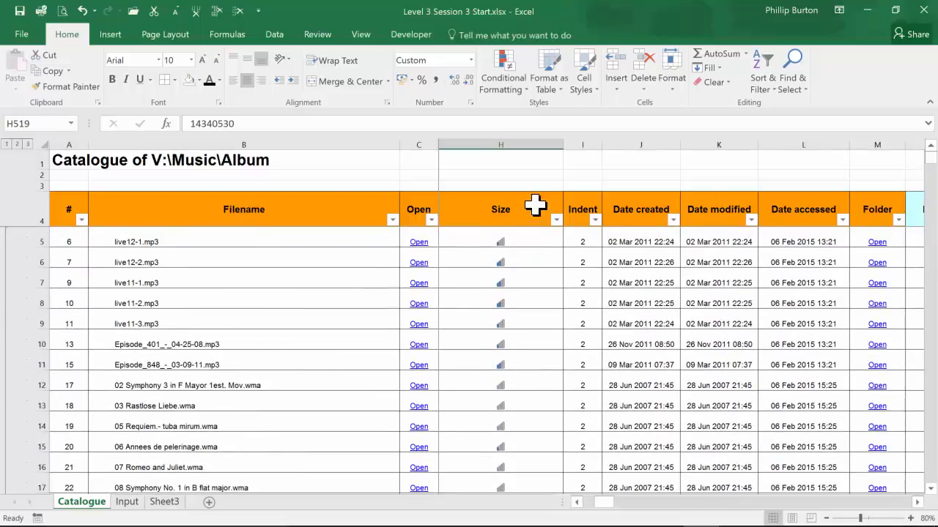
click(538, 210)
key(Down)
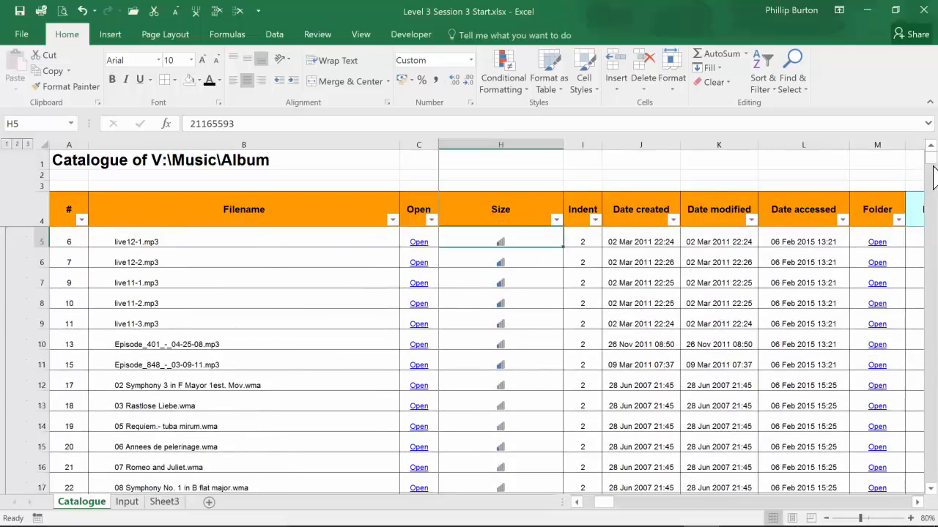
drag(930, 157, 929, 477)
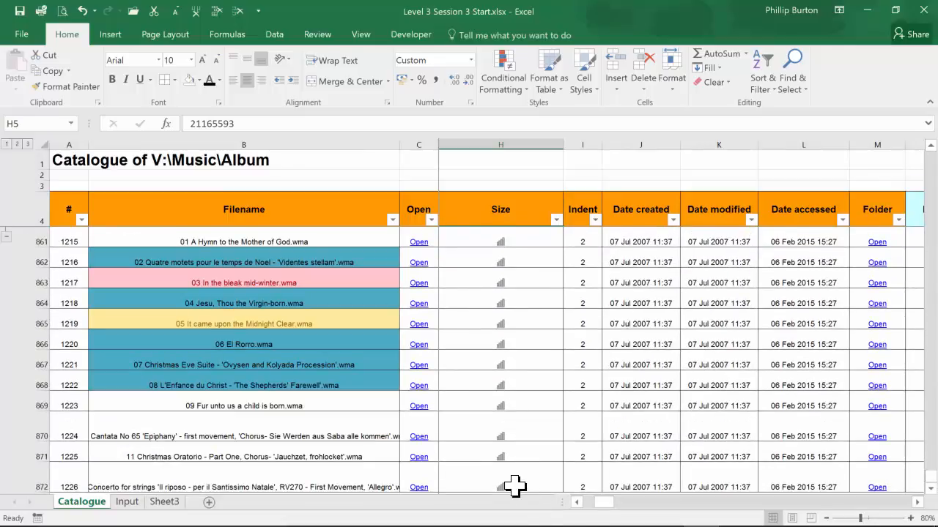
key(ctrl+shift+Down)
click(498, 82)
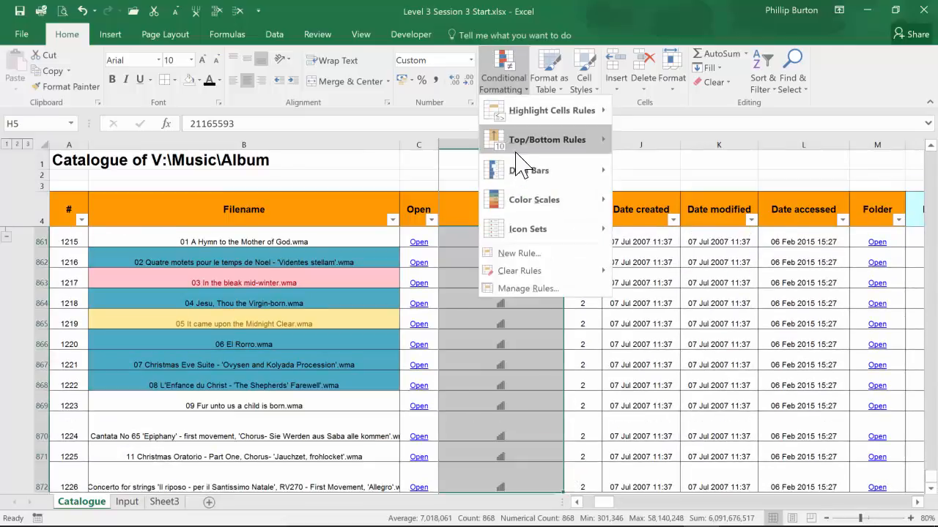
mouse_move(535, 172)
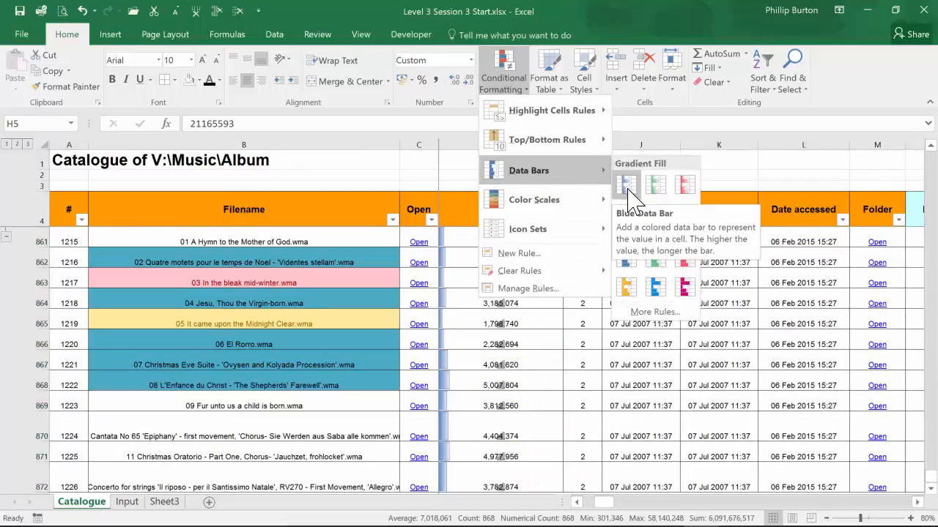
click(627, 190)
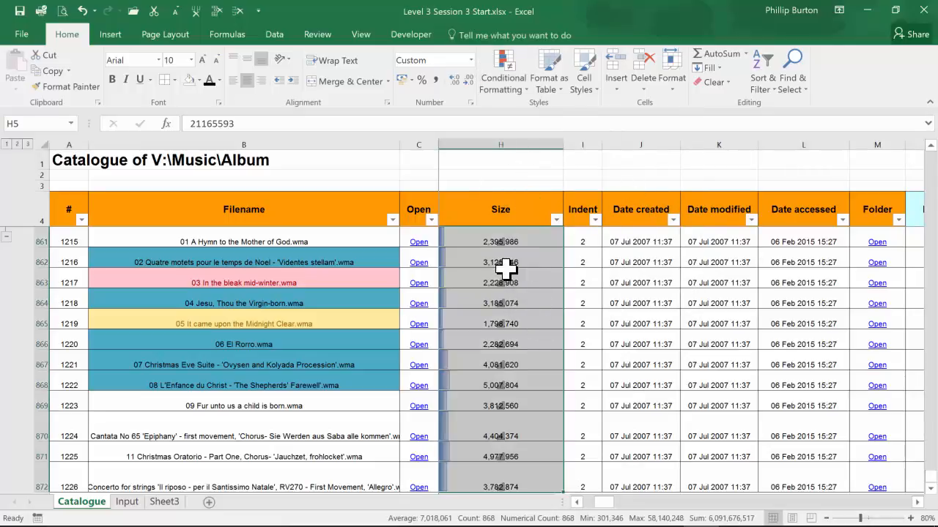
Clear all conditional formatting rules from the selected Size values in H5:H872 and deselect the range.
click(517, 91)
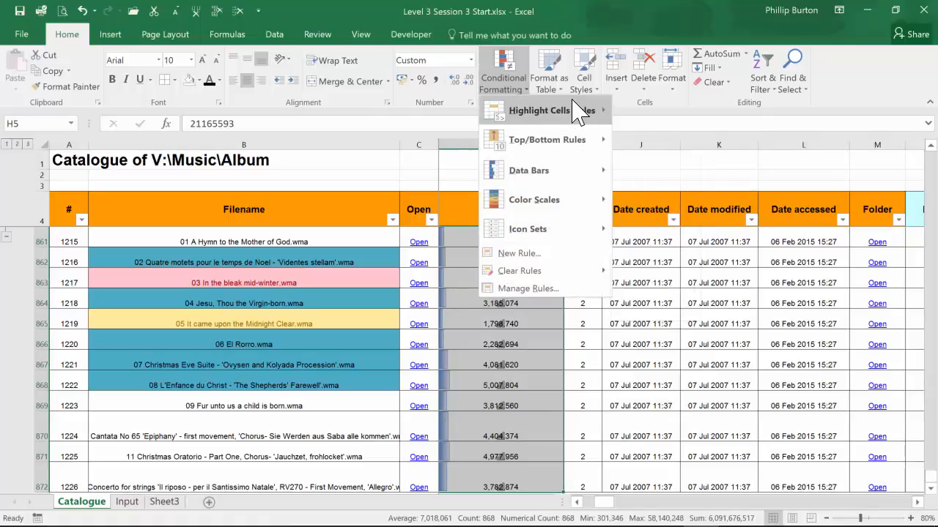
mouse_move(576, 111)
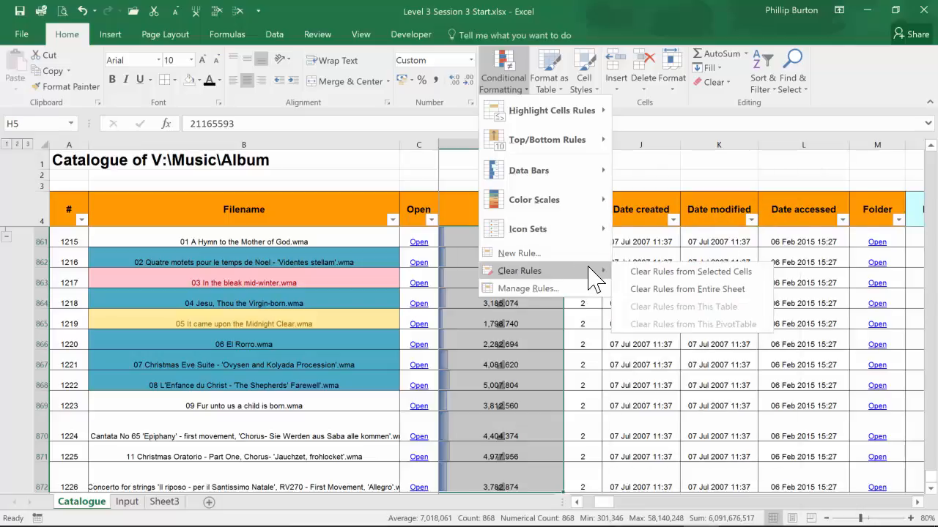
click(619, 272)
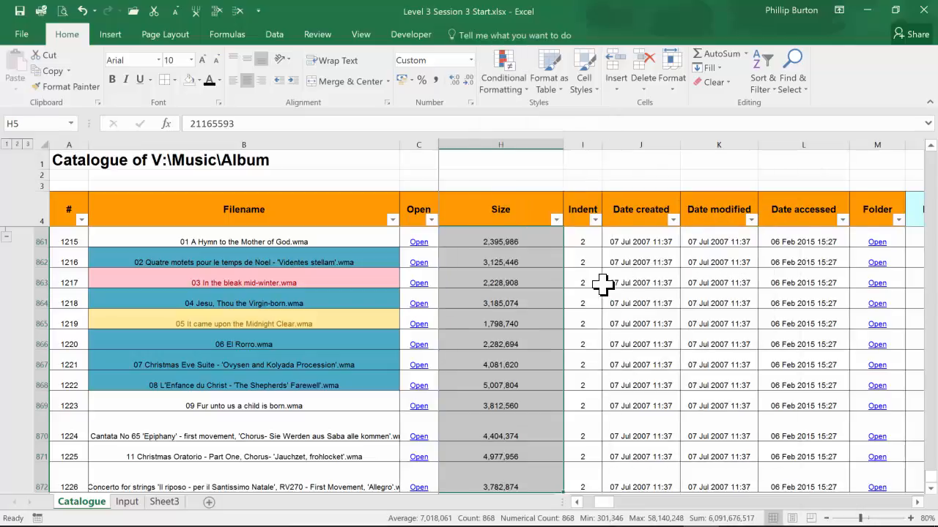
click(546, 326)
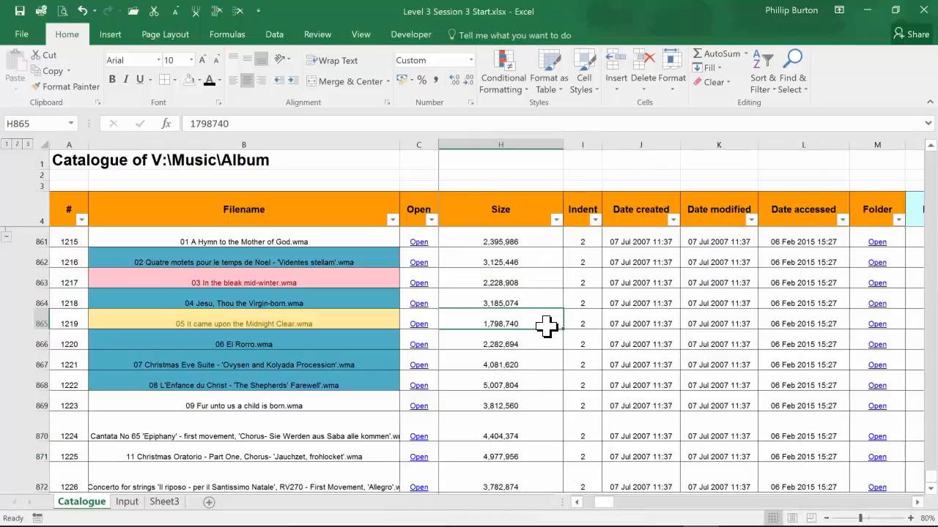
click(503, 77)
mouse_move(537, 112)
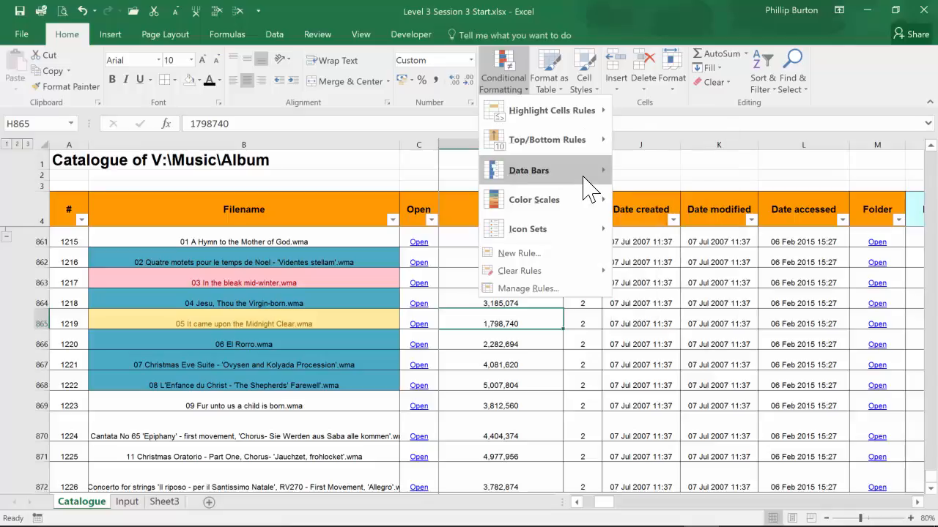
mouse_move(591, 189)
mouse_move(586, 210)
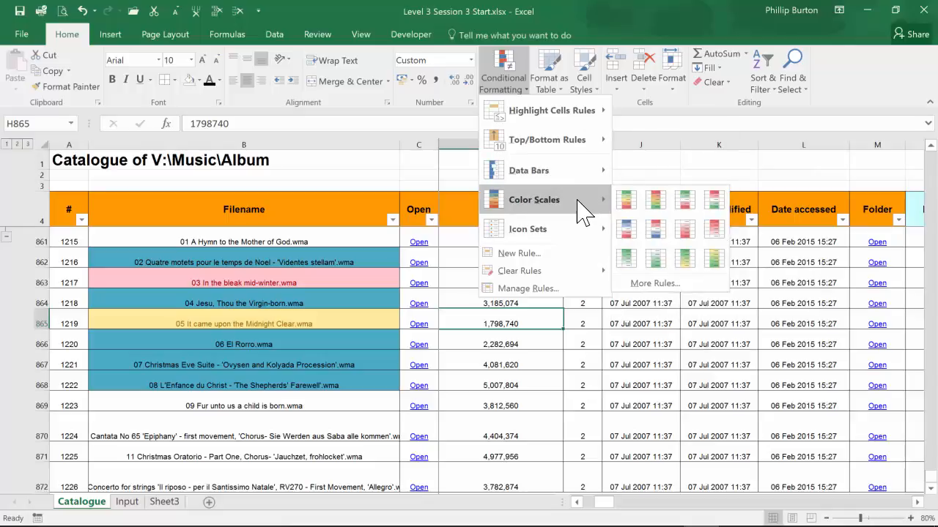
mouse_move(564, 233)
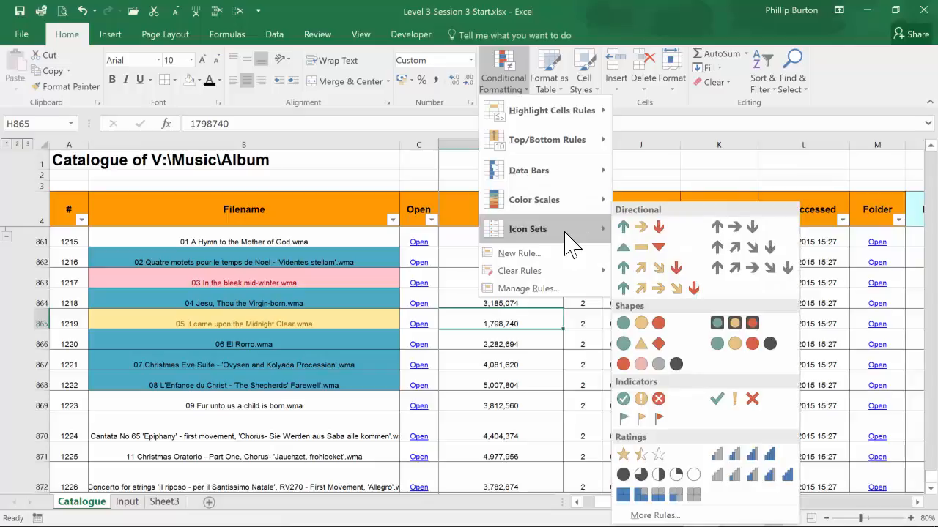